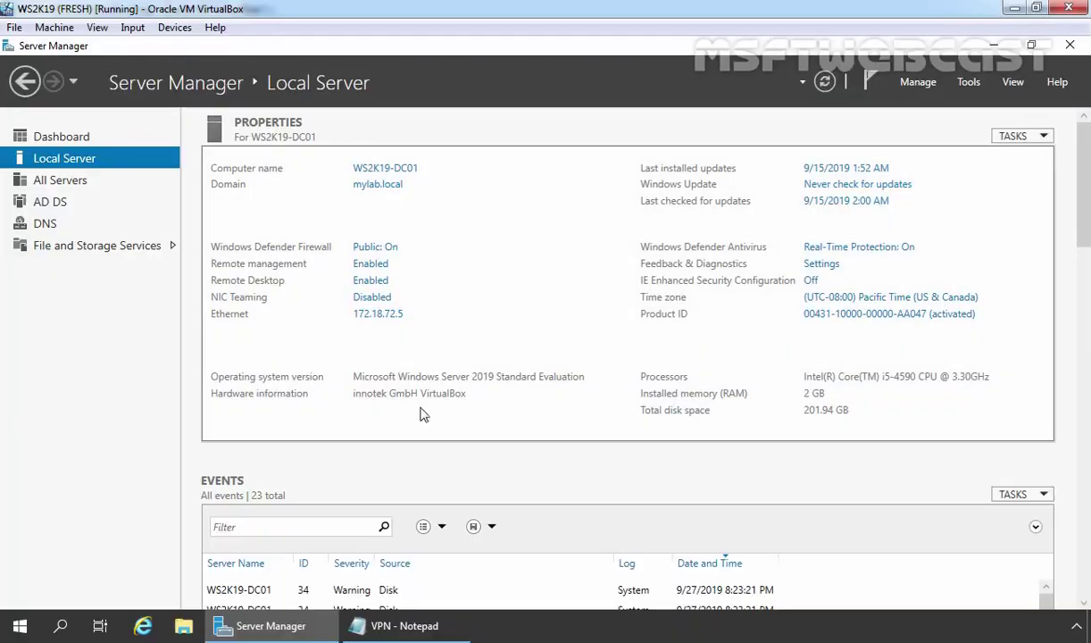
Bring the four-step VPN guide notes to the front before opening Local Server on WS2K19-VPN01.
click(414, 639)
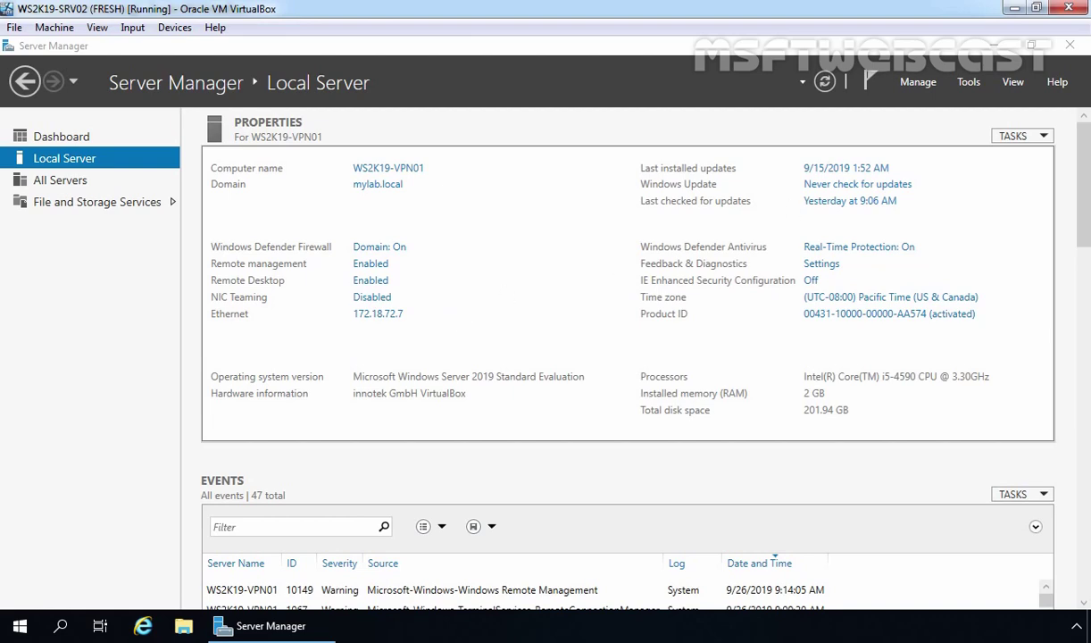
Run Add Roles and Features as a role-based install on WS2K19-VPN01, selecting Remote Access.
click(918, 82)
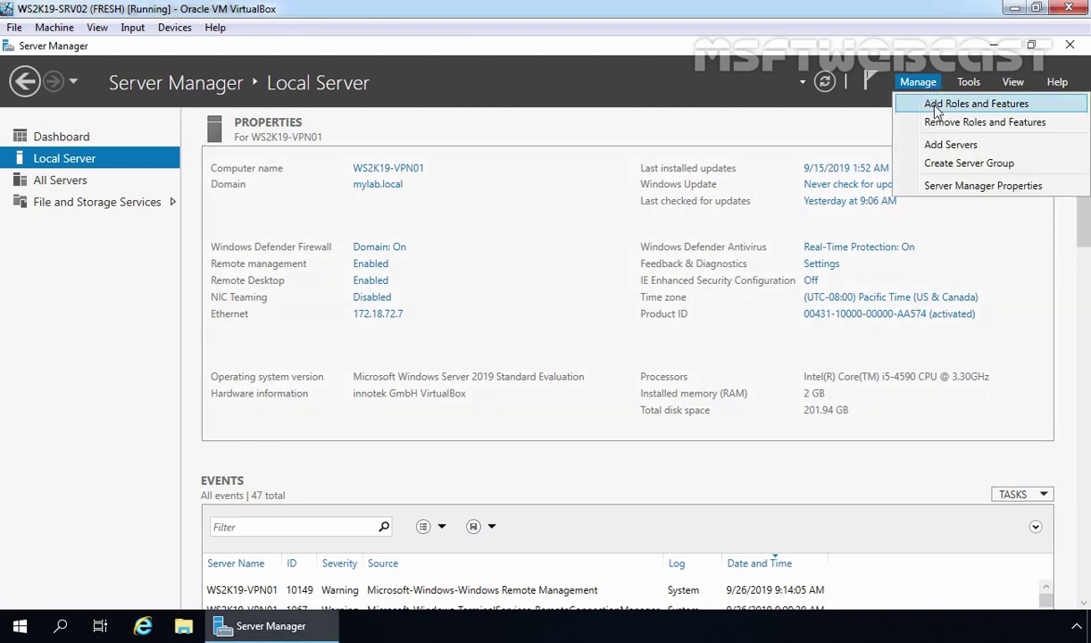
click(956, 103)
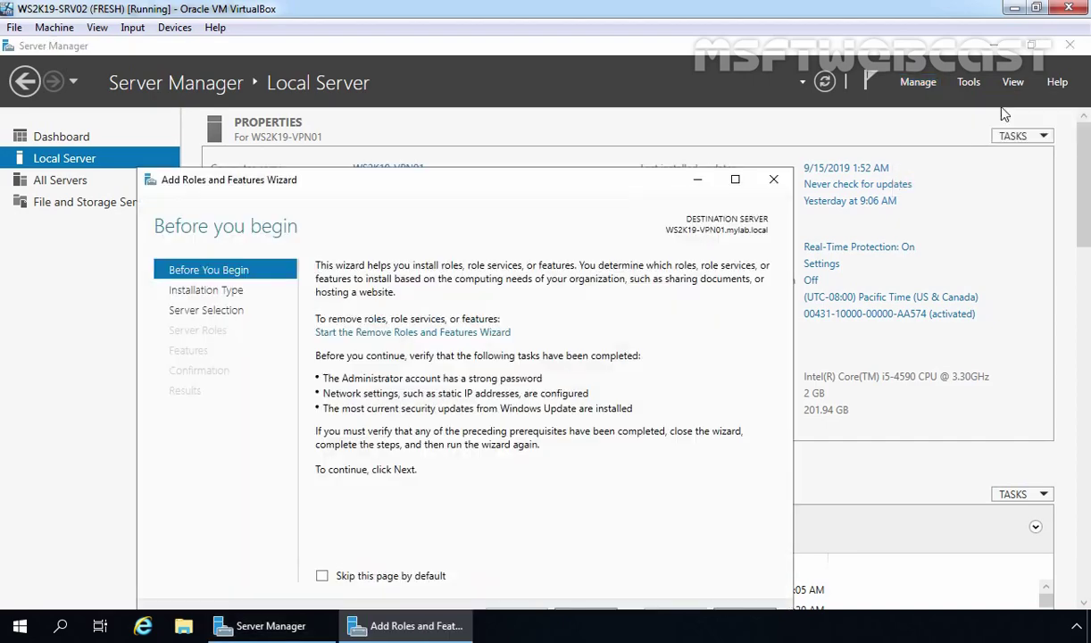
drag(442, 179, 434, 104)
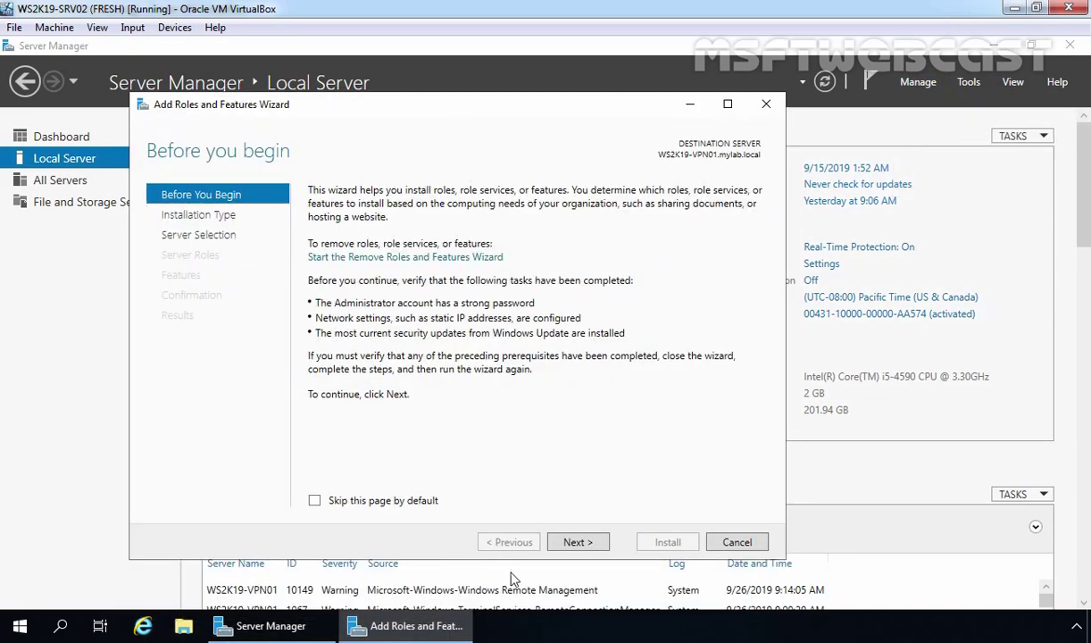
click(585, 545)
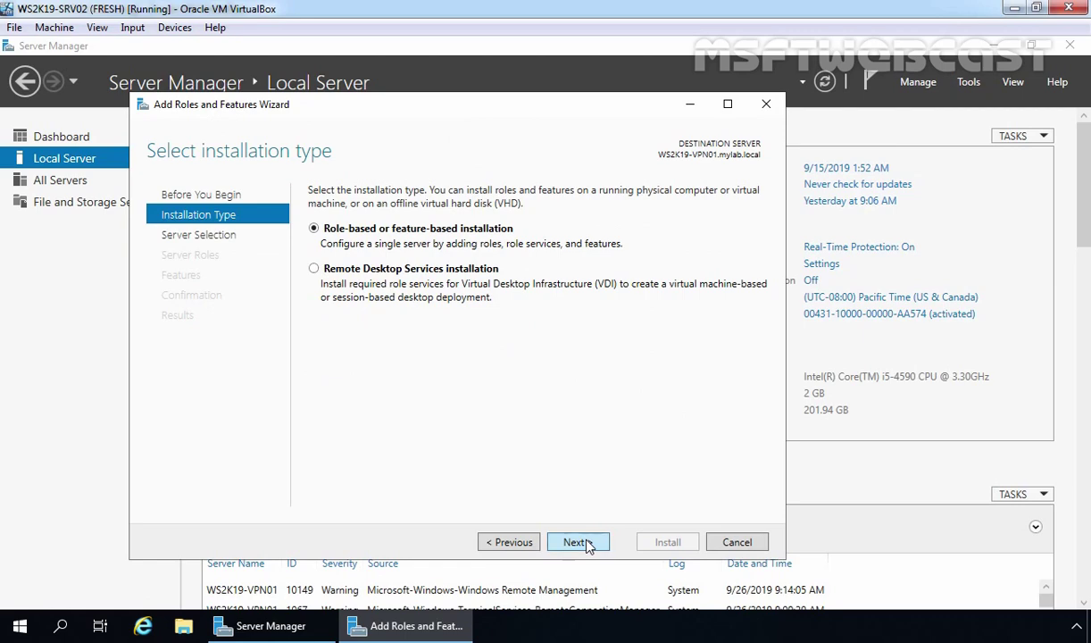
click(586, 543)
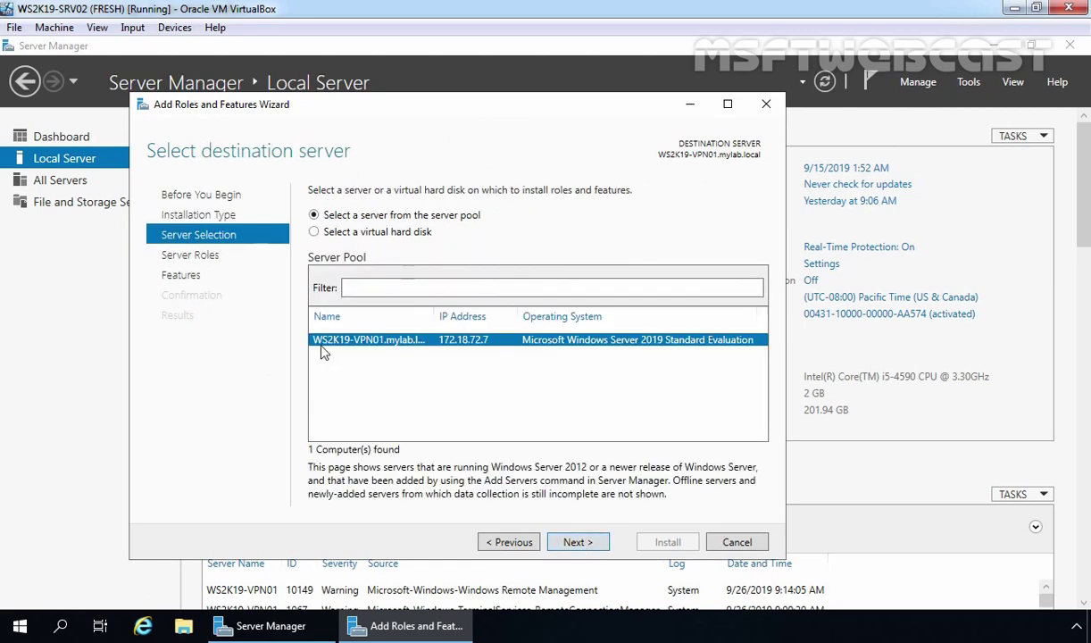
click(576, 545)
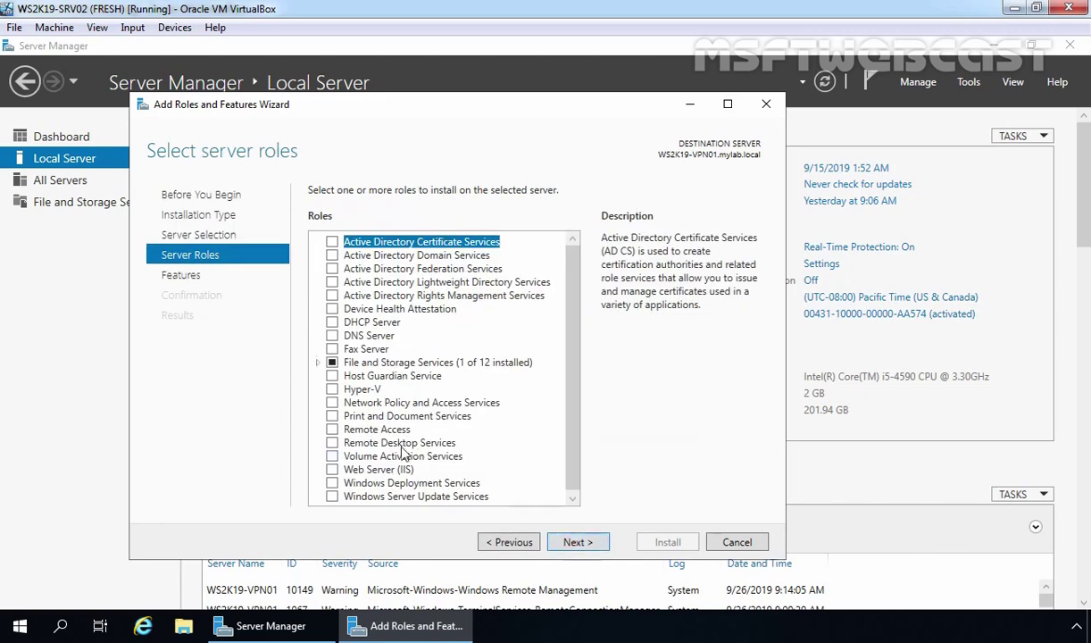
click(352, 430)
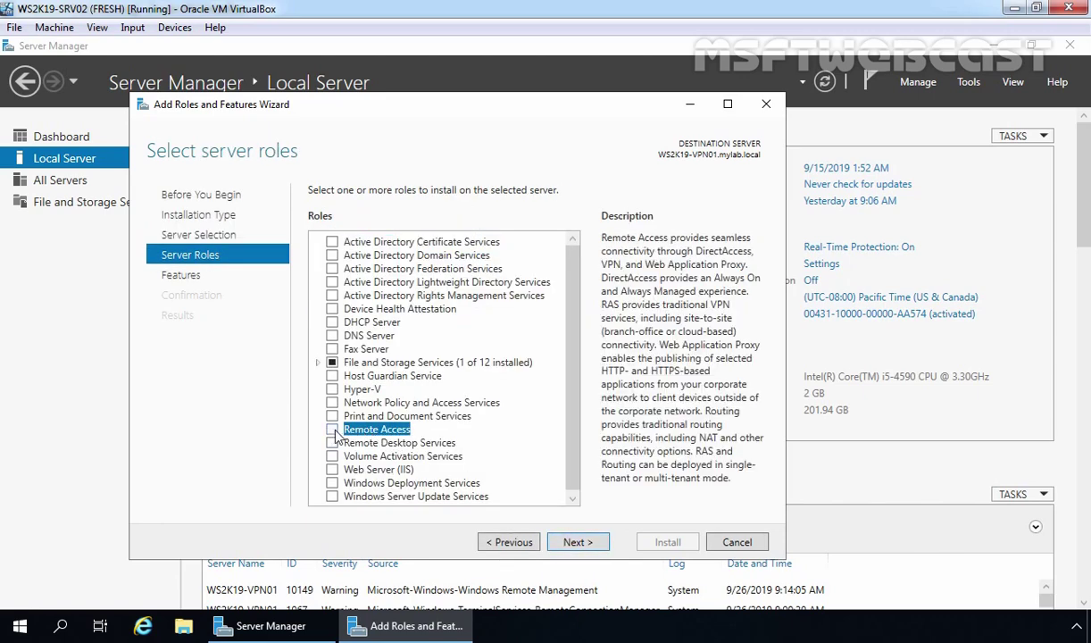
click(333, 432)
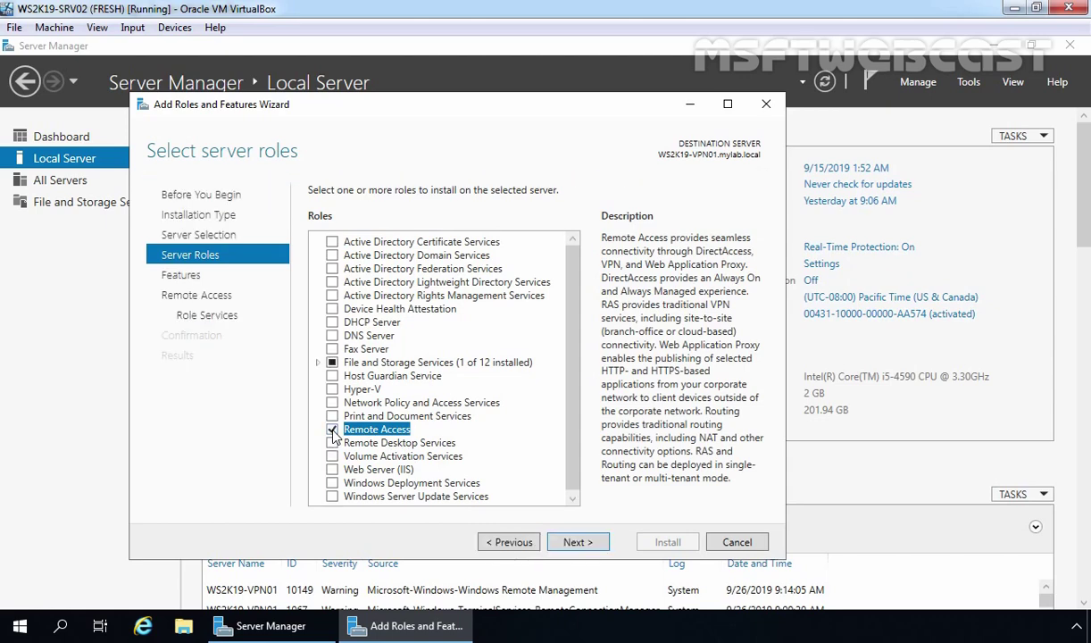
click(579, 543)
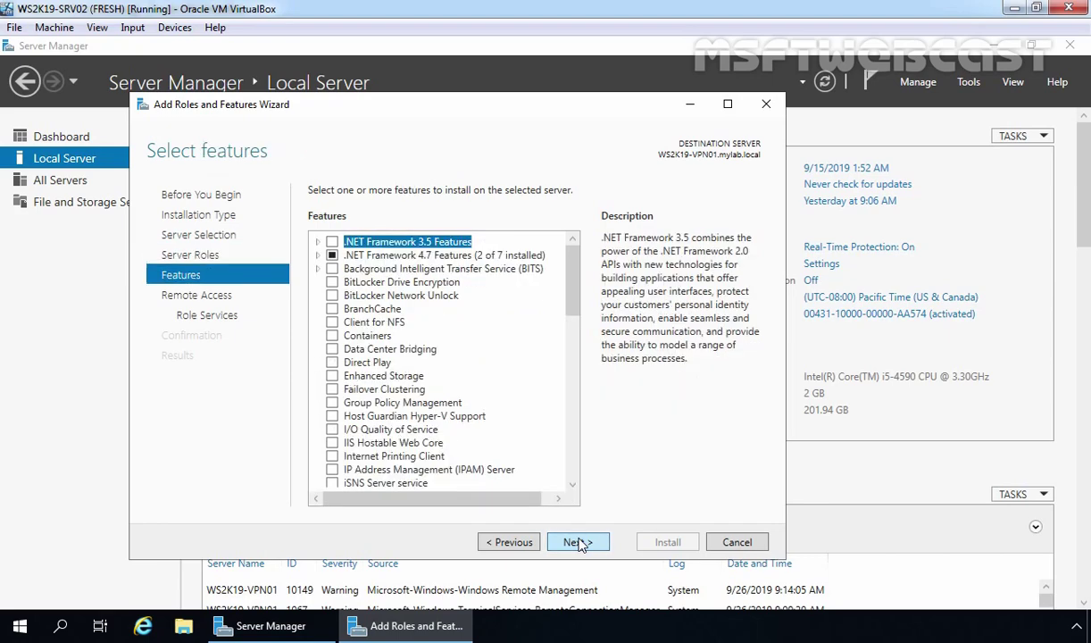
Add the DirectAccess and VPN (RAS) role service with its required features and default Web Server (IIS) services.
click(579, 542)
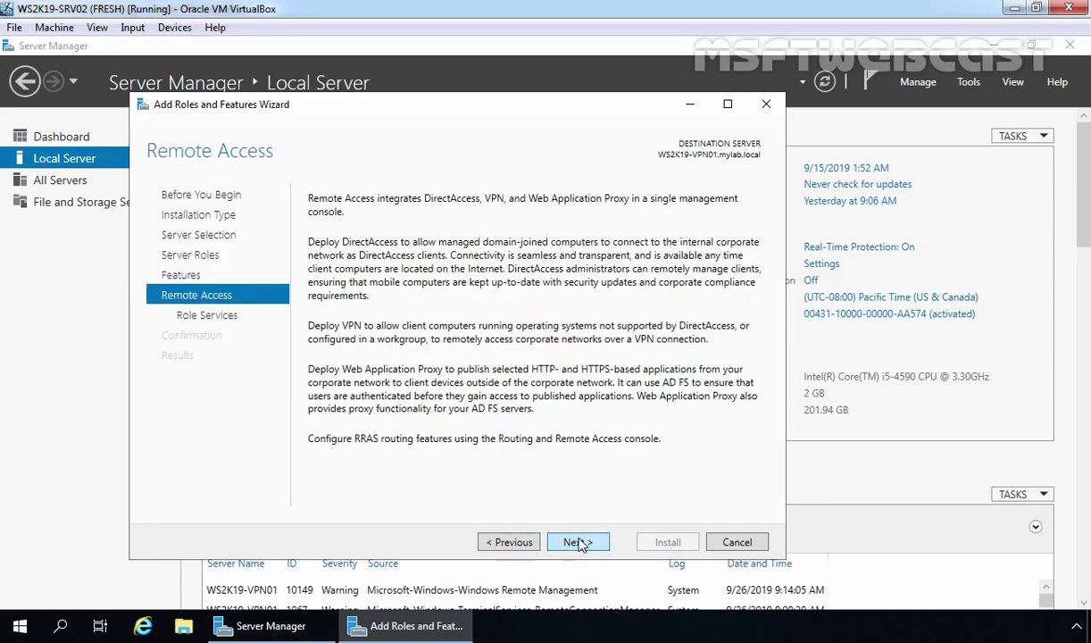
click(579, 543)
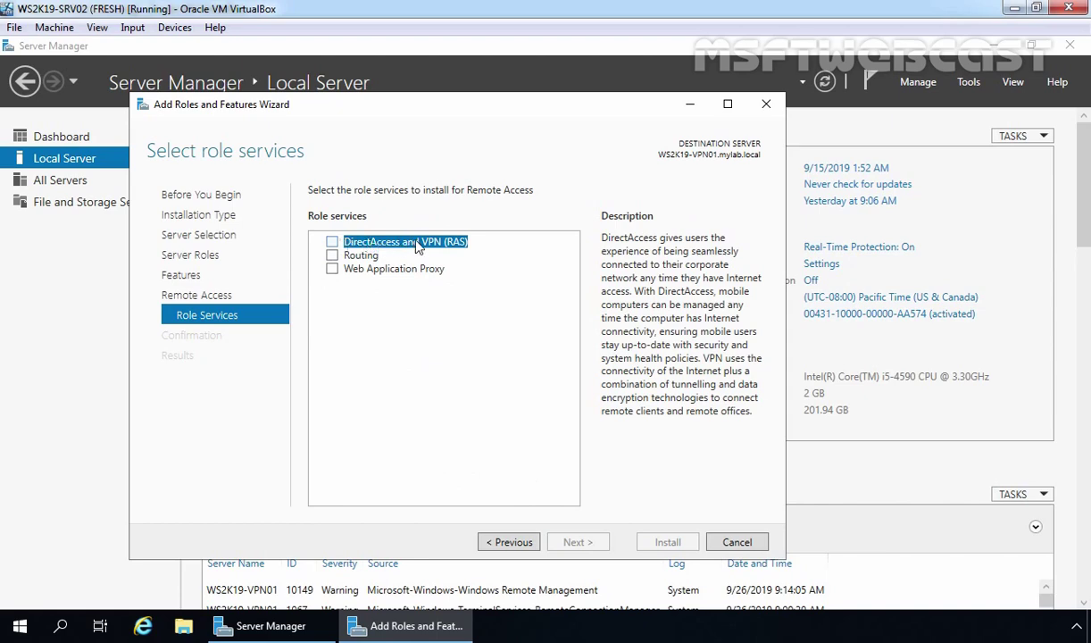
click(329, 239)
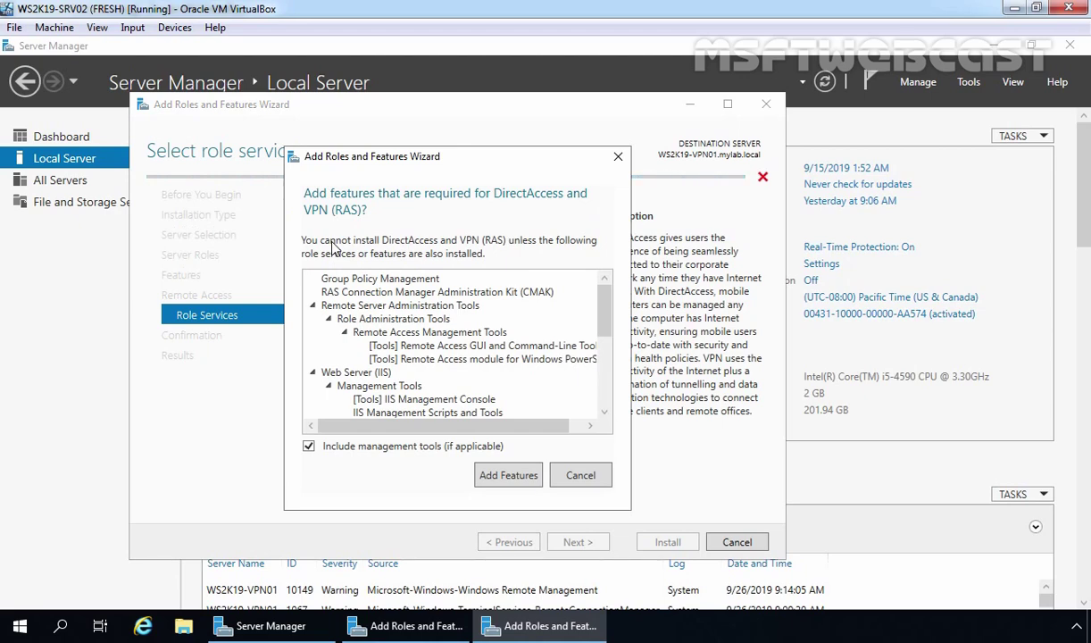
click(508, 476)
click(578, 543)
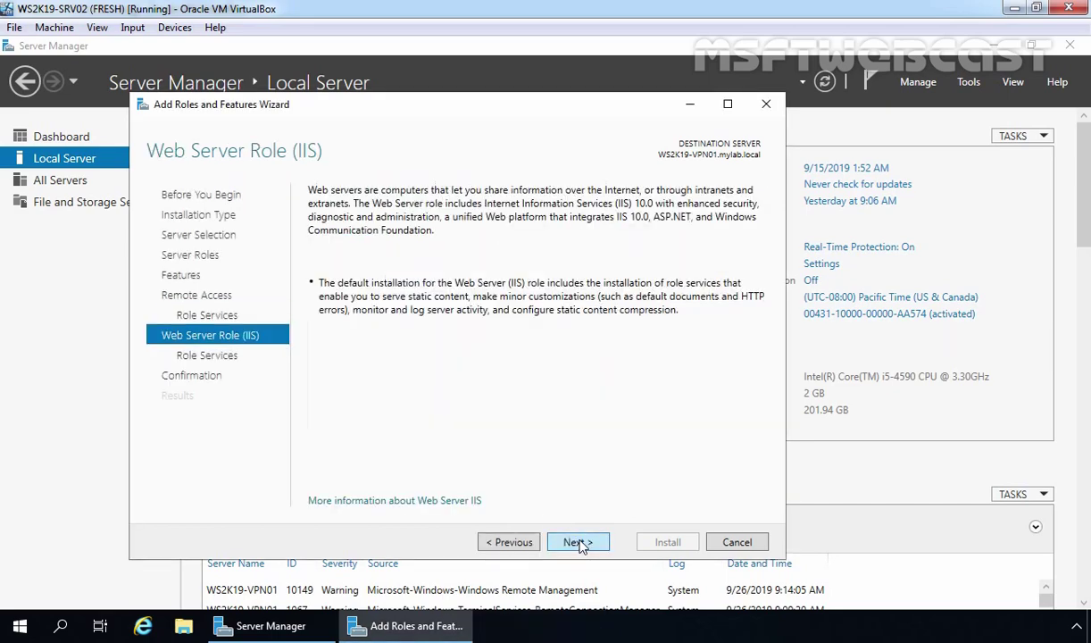
click(577, 542)
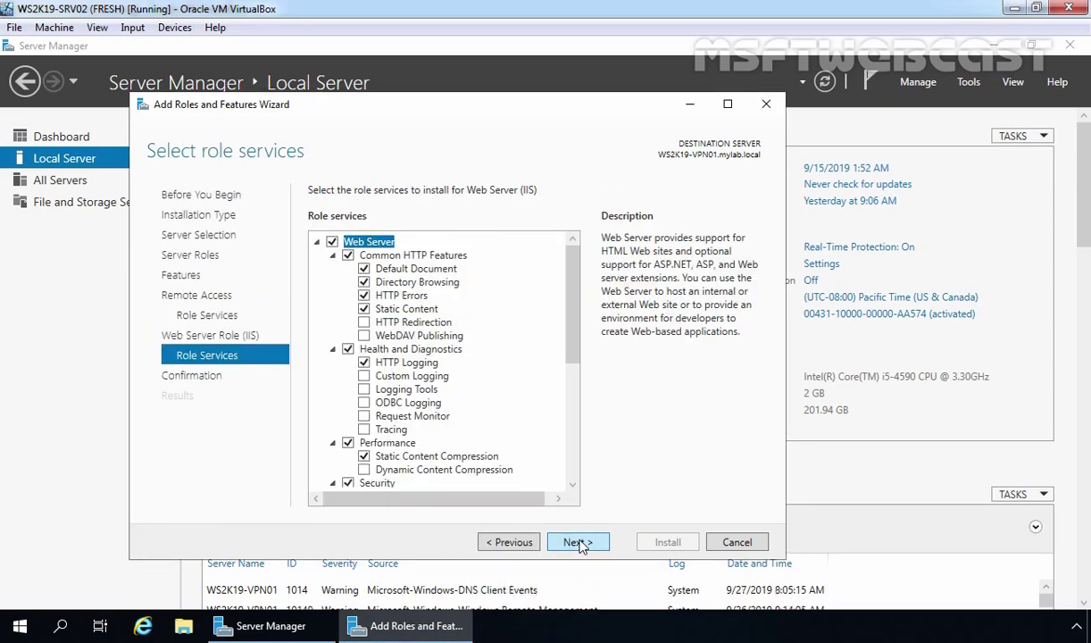
click(575, 542)
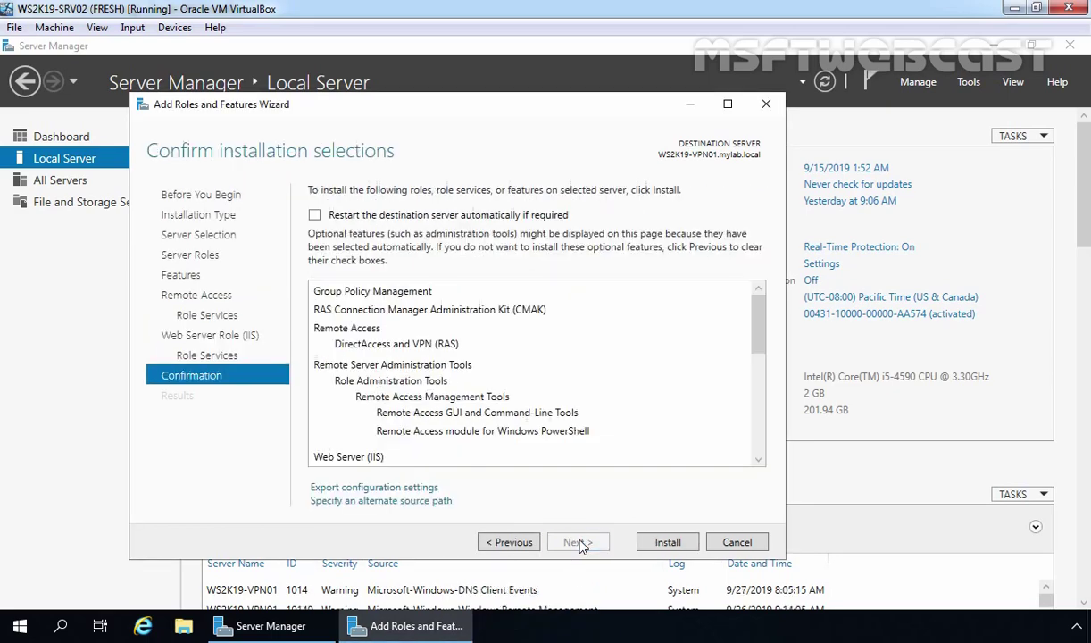
Install Remote Access, then choose Deploy VPN only in the Getting Started Wizard.
click(668, 543)
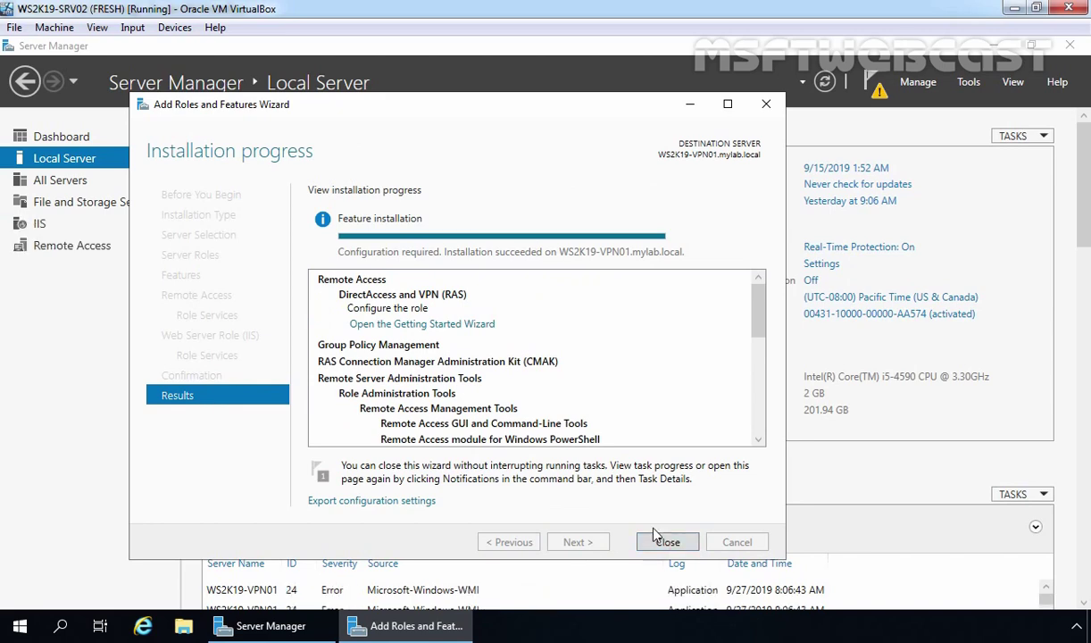
click(424, 326)
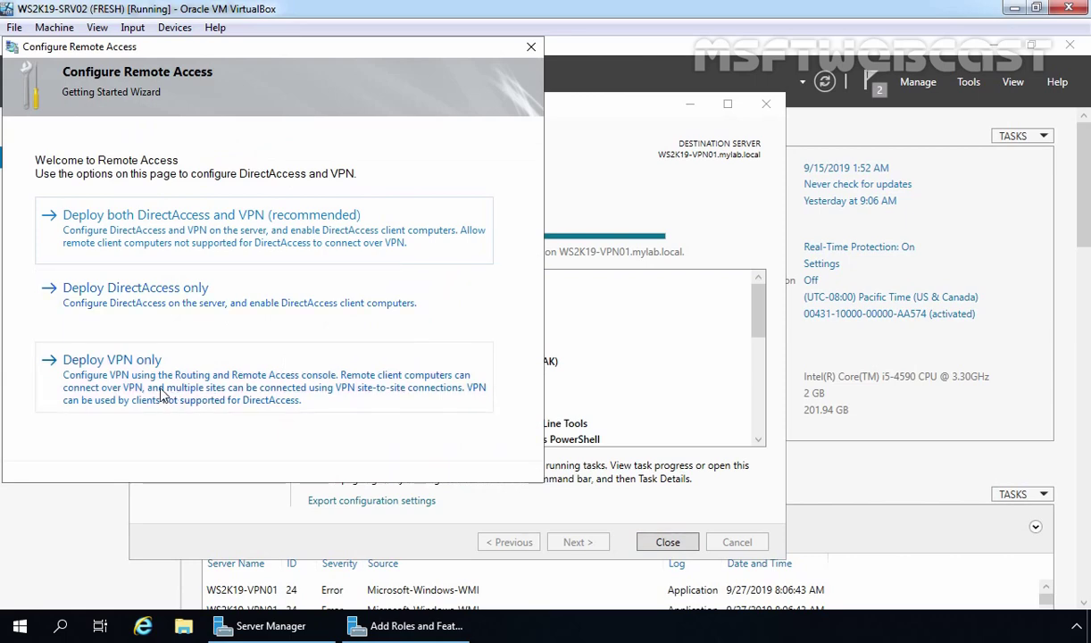
click(231, 393)
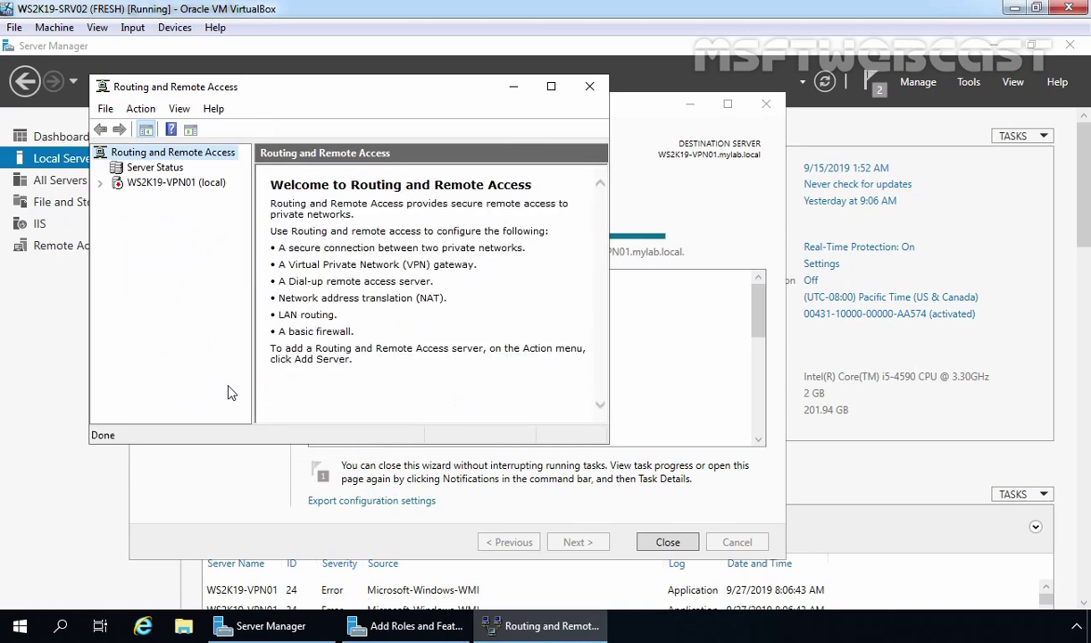
Maximize the Routing and Remote Access console and highlight Step 1 and Step 2 in the VPN notes.
click(551, 85)
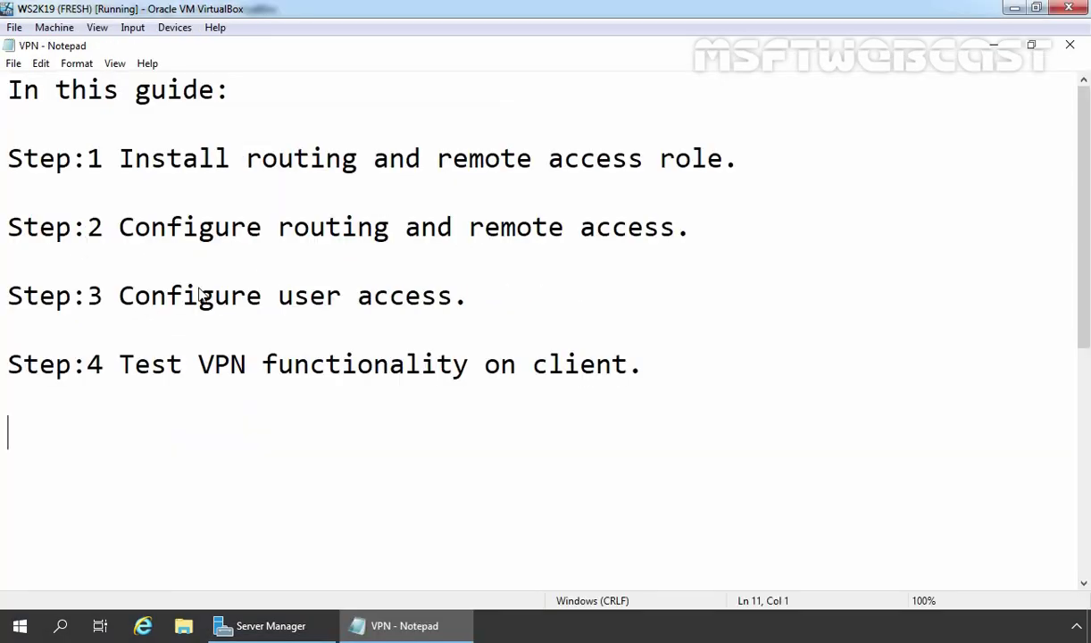
drag(741, 165, 114, 172)
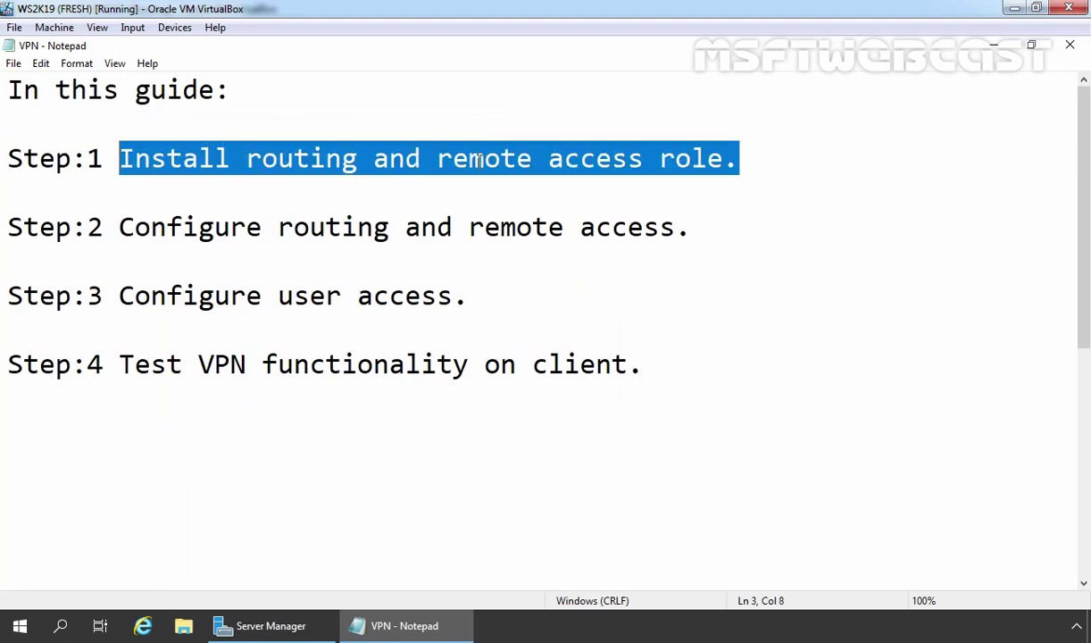
drag(688, 229, 124, 245)
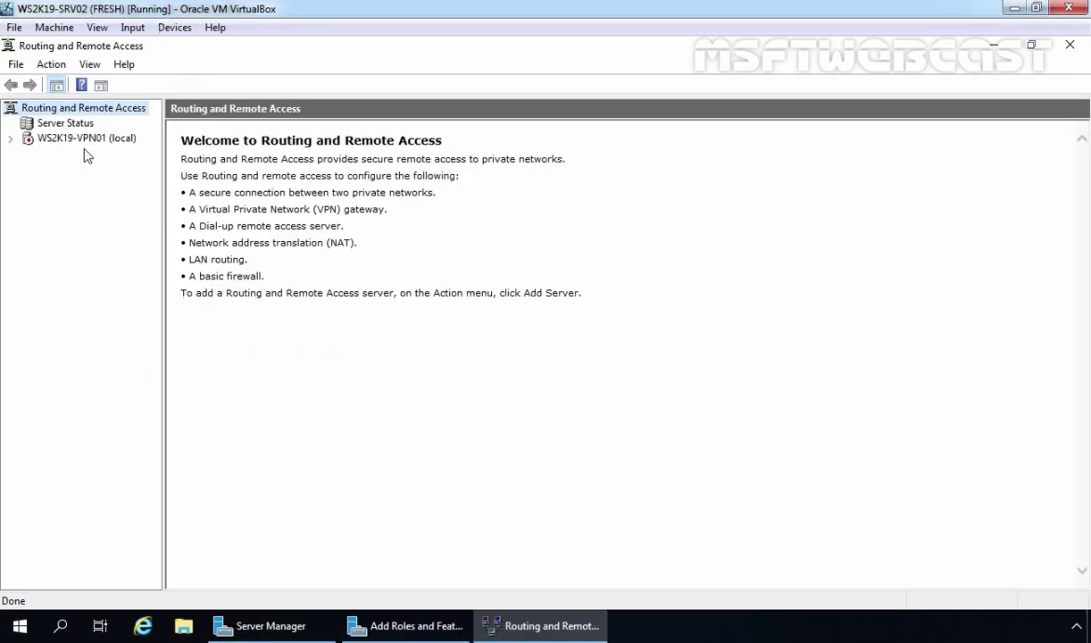
Launch Configure and Enable Routing and Remote Access from the WS2K19-VPN01 (local) server's context menu.
click(64, 143)
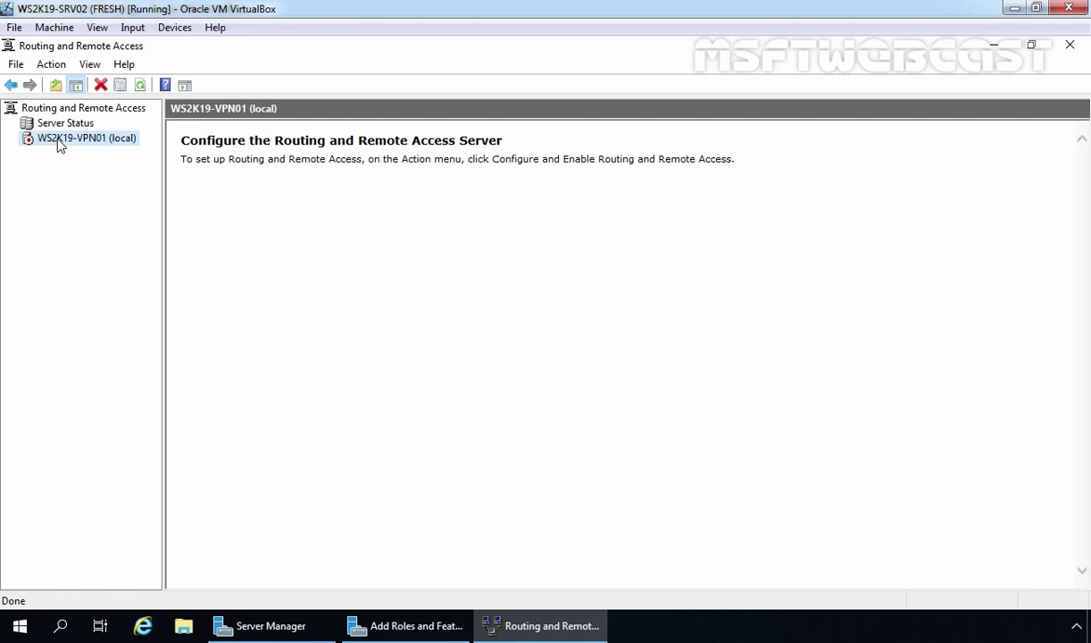
right_click(59, 143)
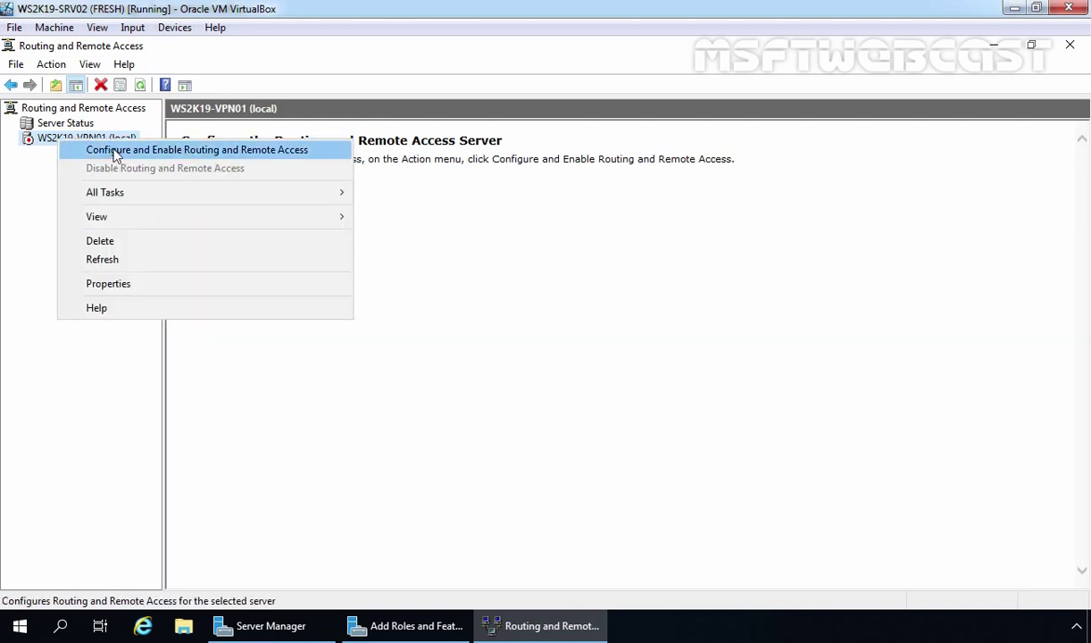
click(231, 150)
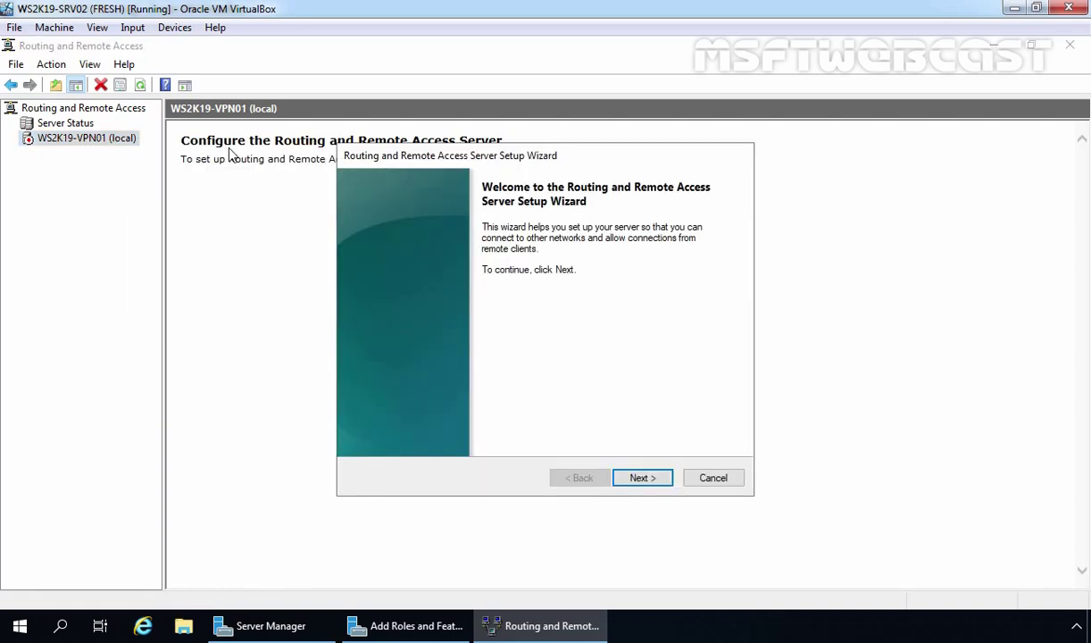
Finish the setup wizard with Custom configuration and VPN access only, then start the service.
click(642, 479)
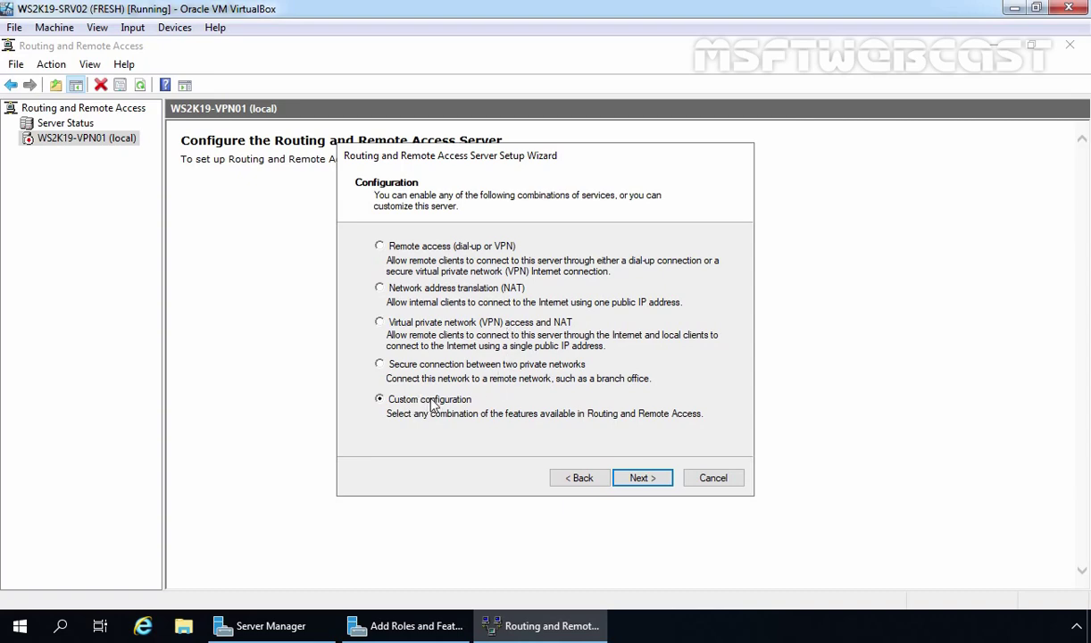
click(642, 480)
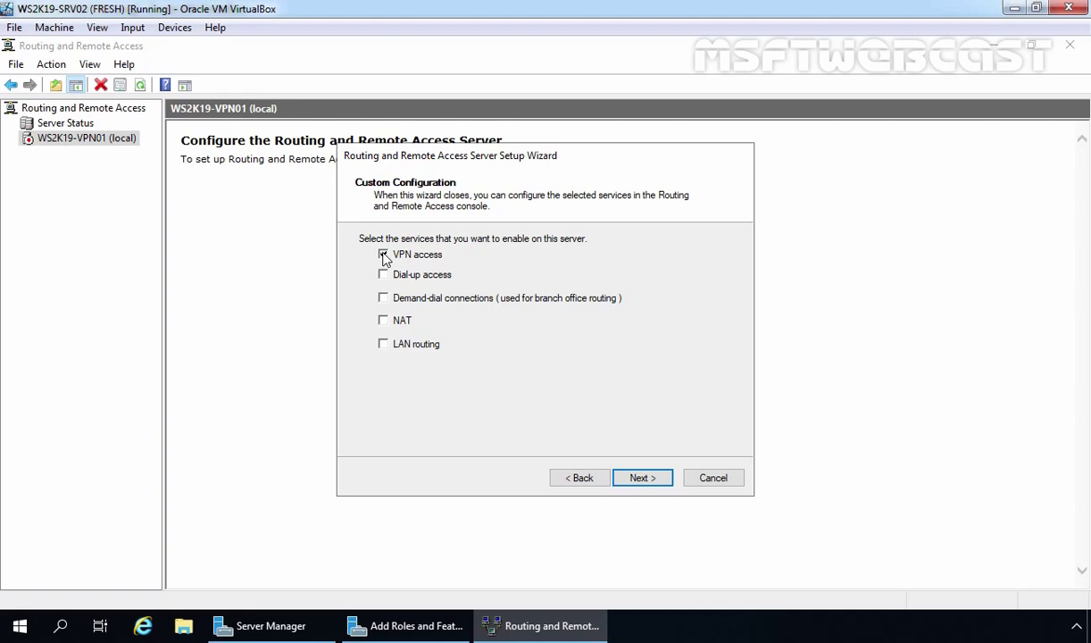
click(643, 479)
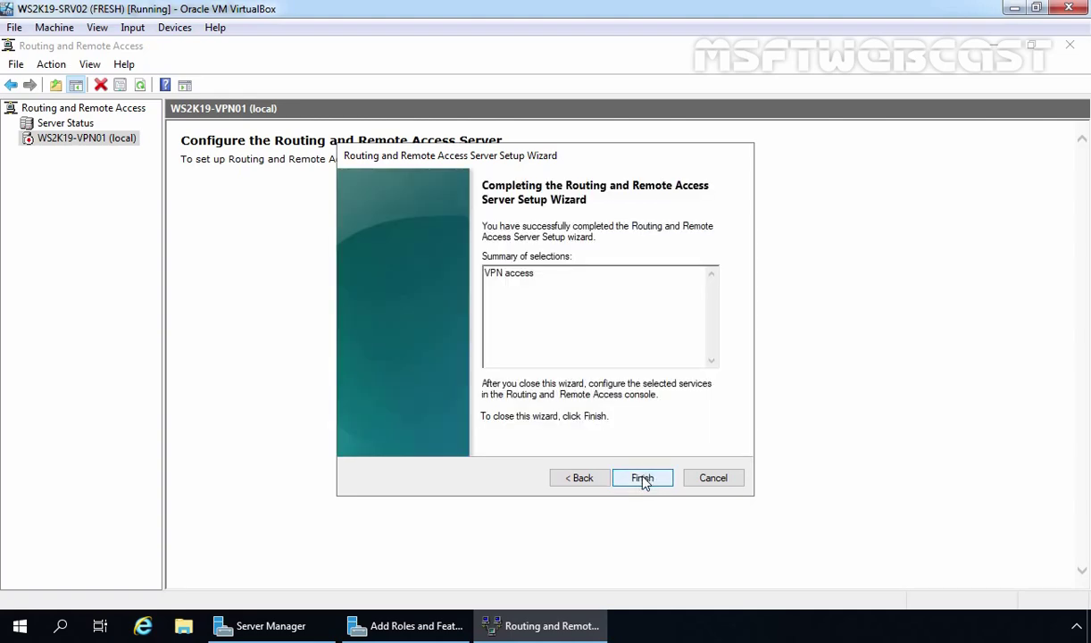
click(643, 478)
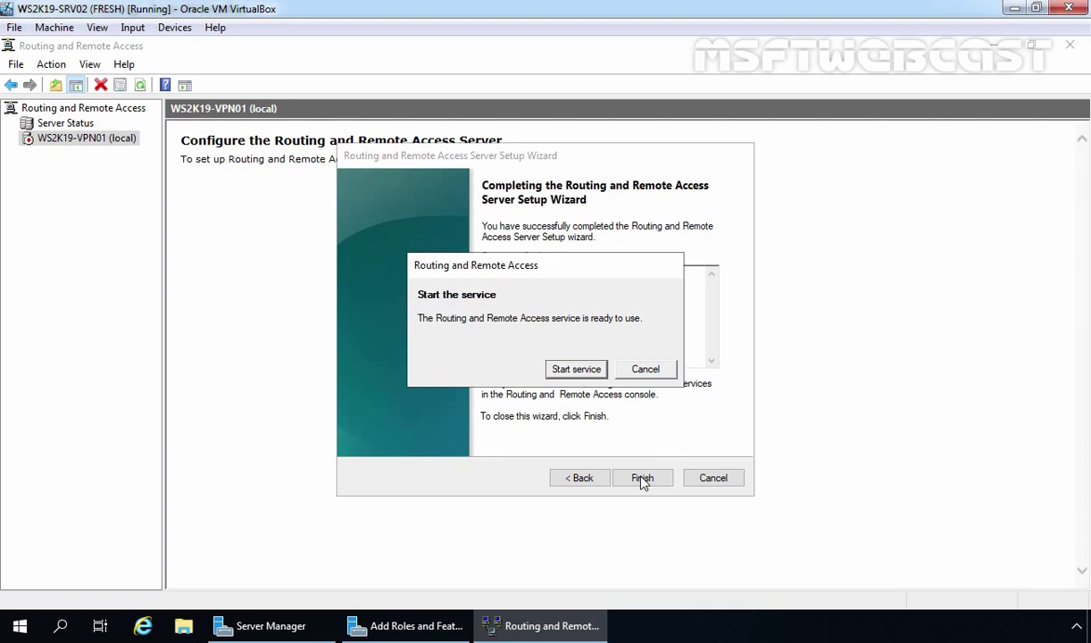
click(577, 371)
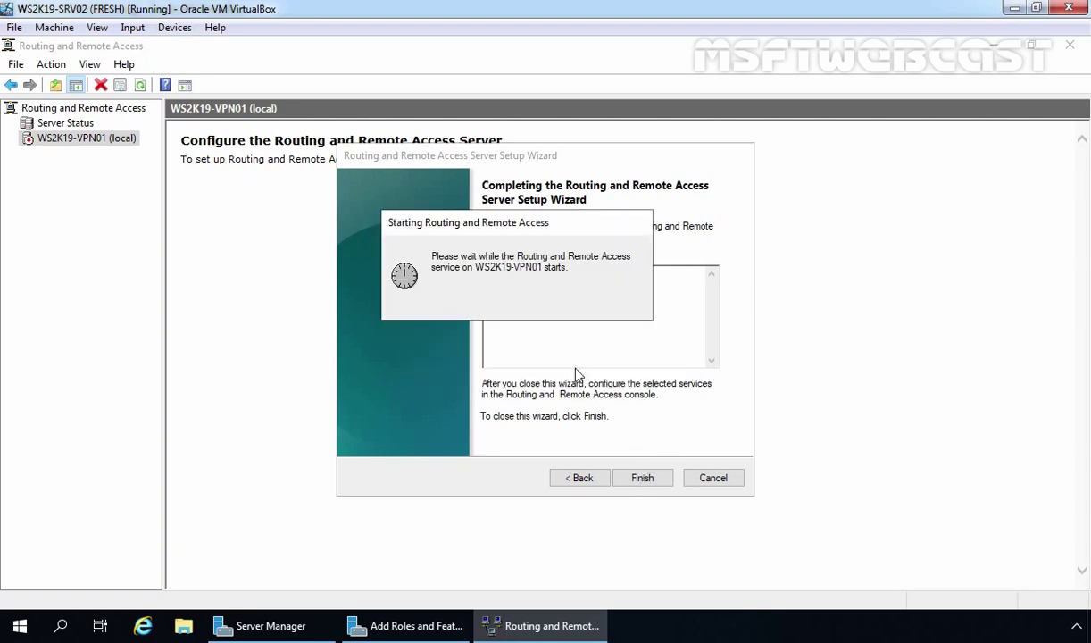
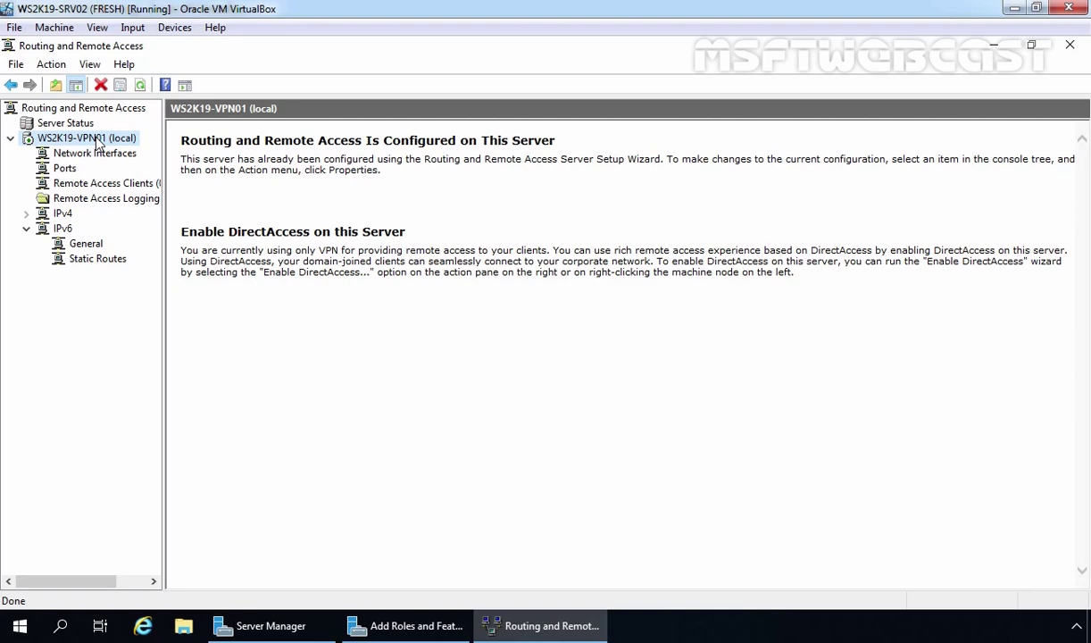
Open WS2K19-VPN01 (local) server properties on the IPv4 tab.
right_click(94, 134)
click(132, 301)
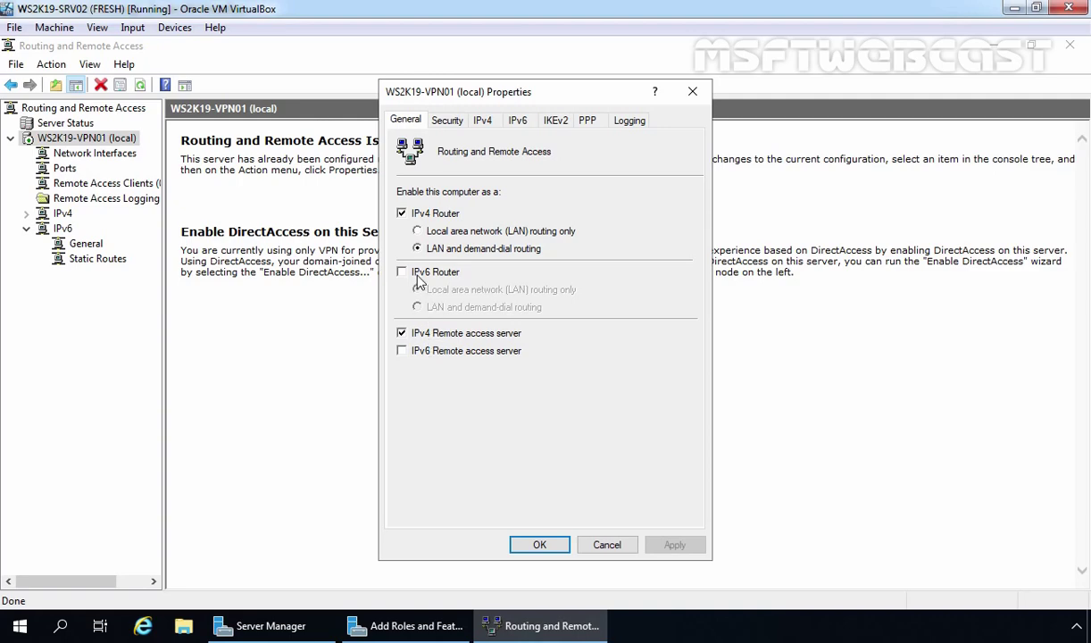
click(483, 123)
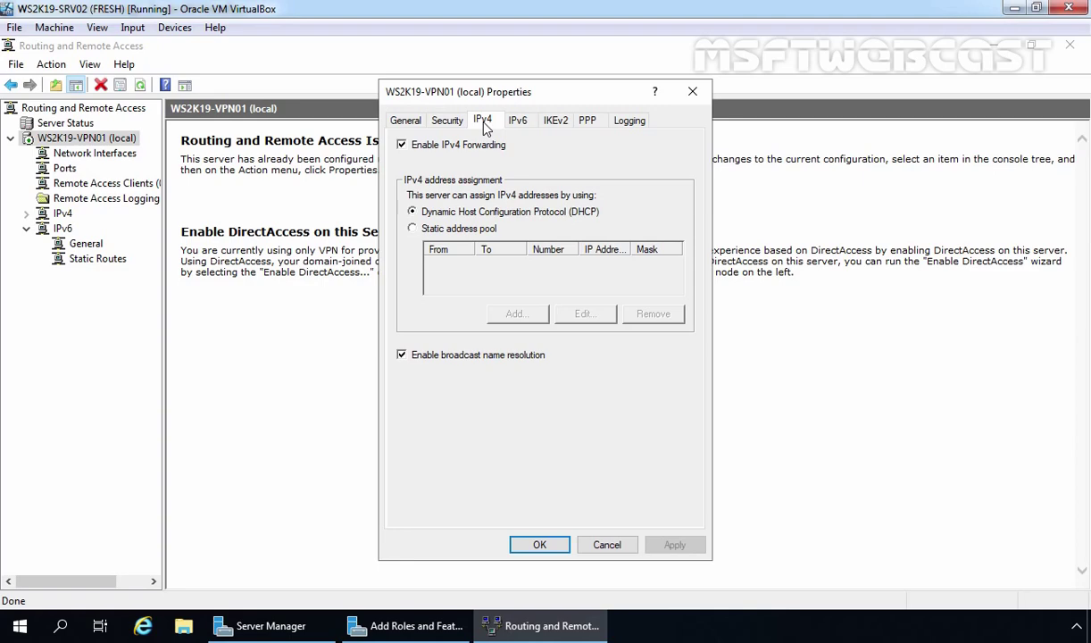
Switch IPv4 assignment to a static pool and add the range 10.10.10.1–10.10.10.10.
click(413, 230)
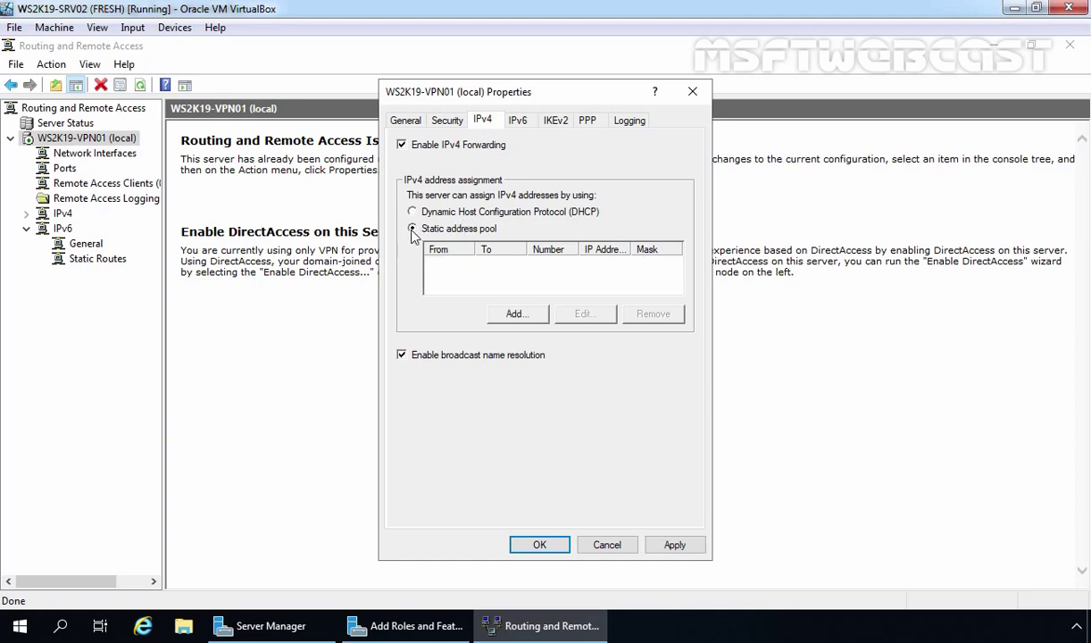
click(516, 315)
text(10.10.10.1)
key(Tab)
text(10.10.10.10)
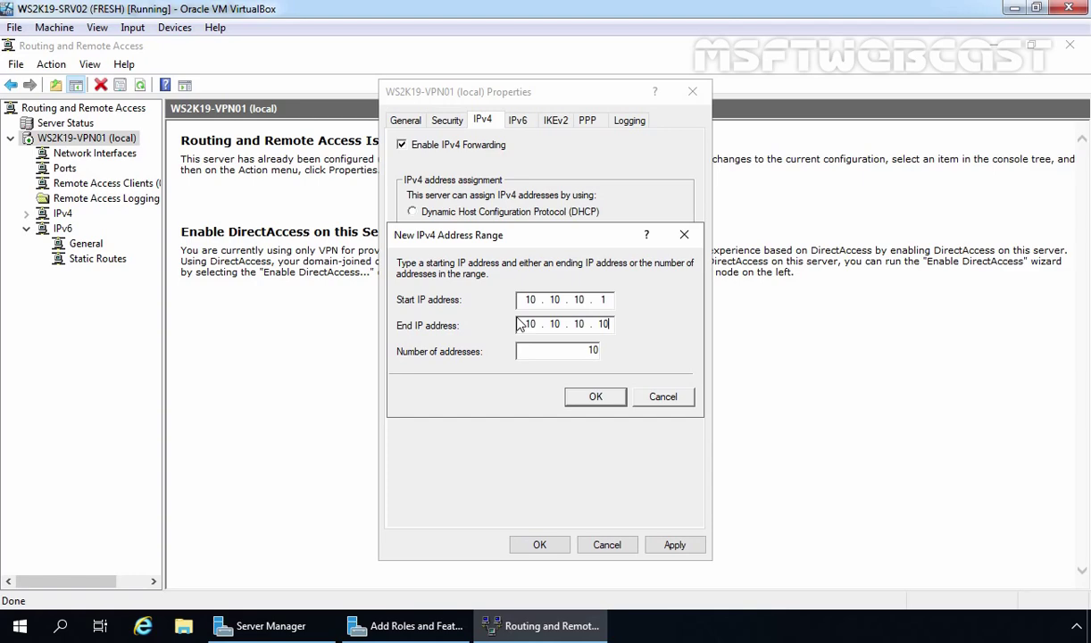
click(586, 393)
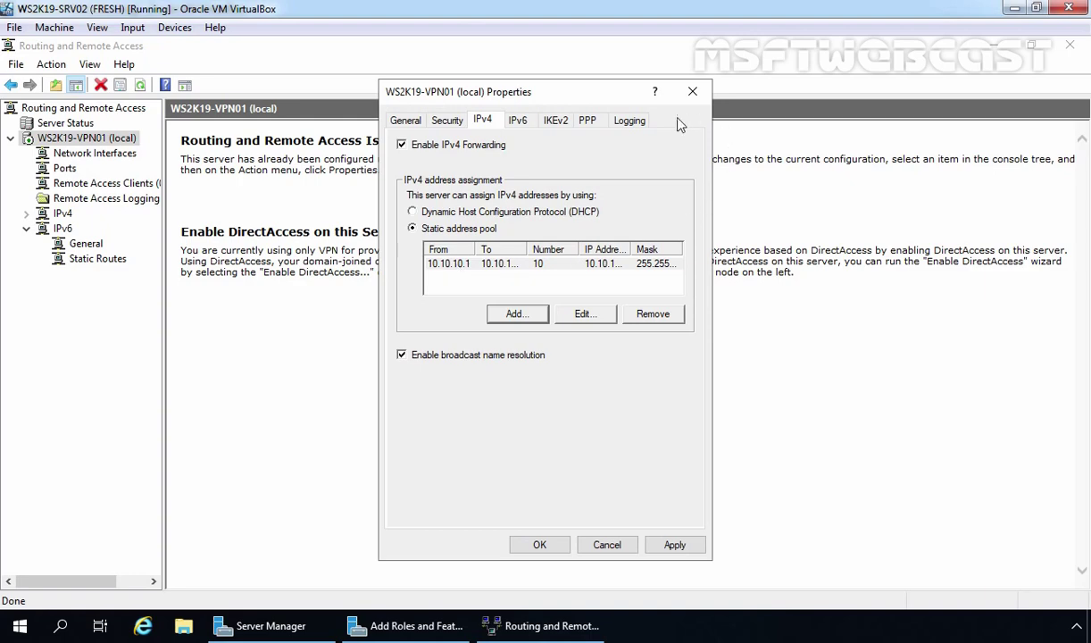
Set server logging to Log all events, save the properties, and show the Ports list.
click(630, 122)
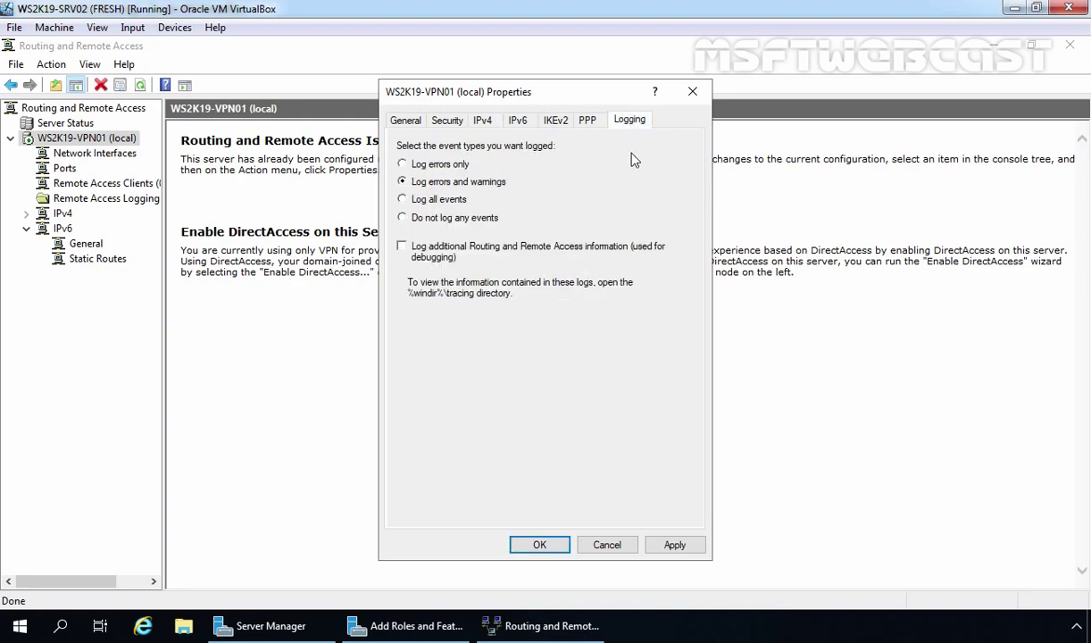
click(402, 200)
click(676, 546)
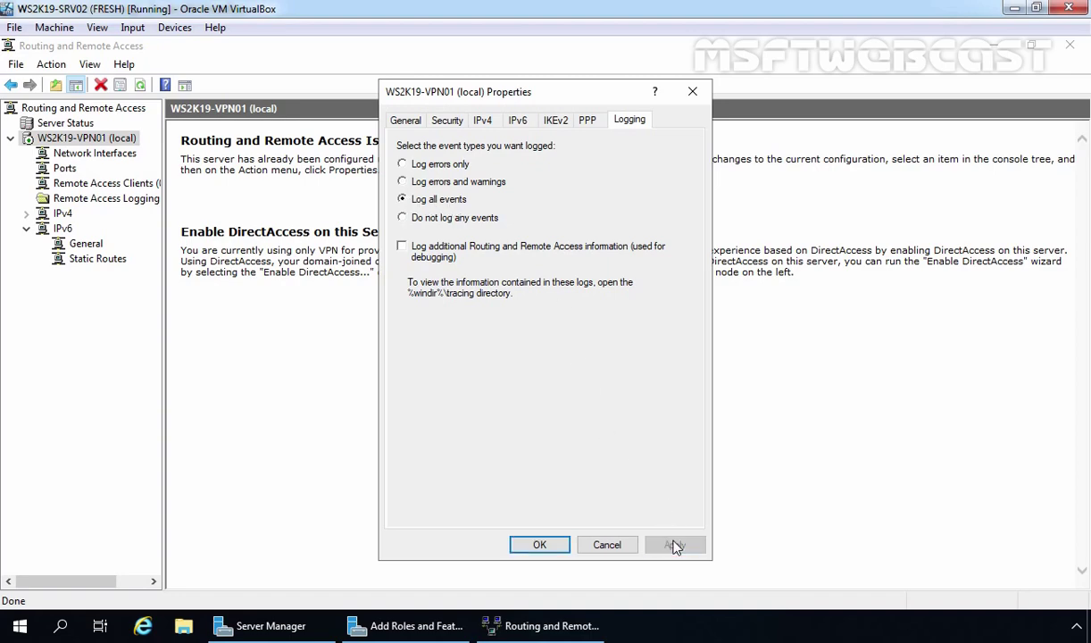
click(540, 546)
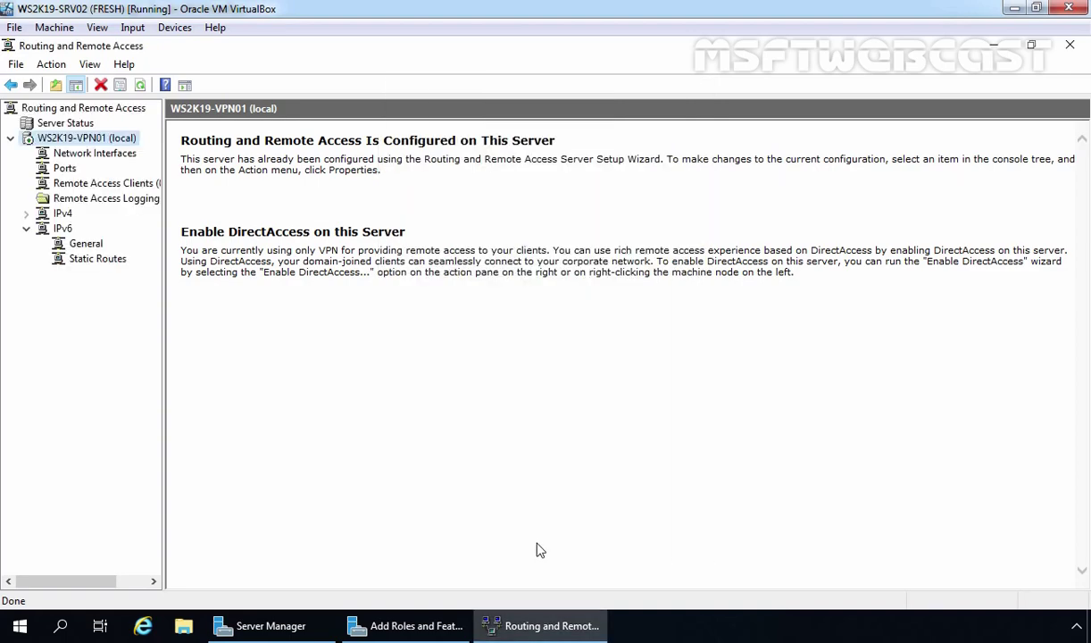
click(65, 169)
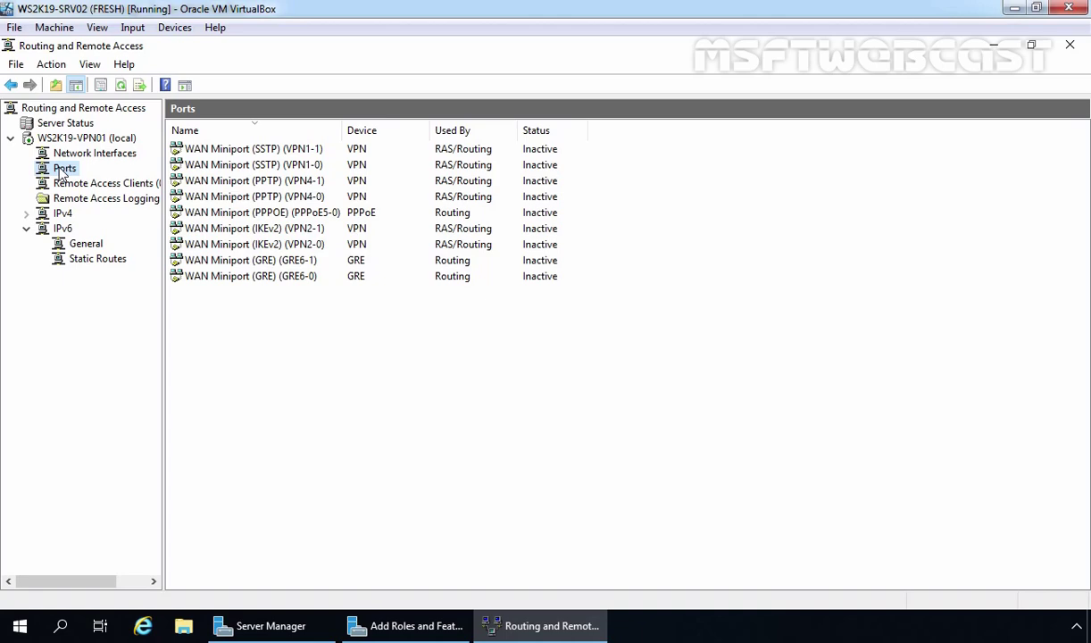
Open the Ports properties and review the device entries from IKEv2 through GRE.
right_click(61, 171)
click(113, 247)
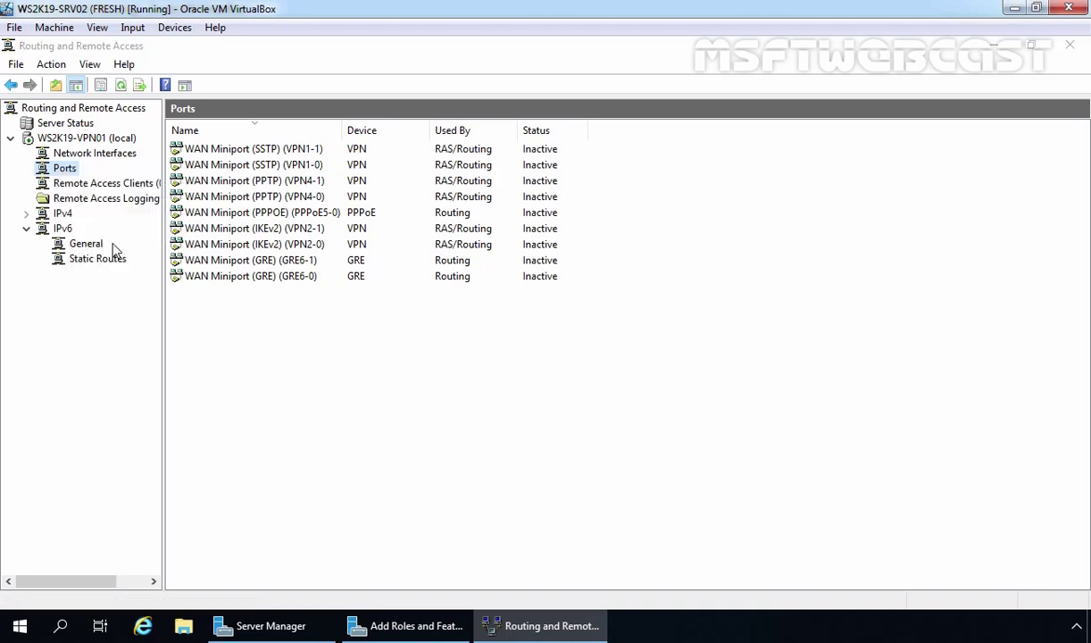
drag(552, 100, 788, 125)
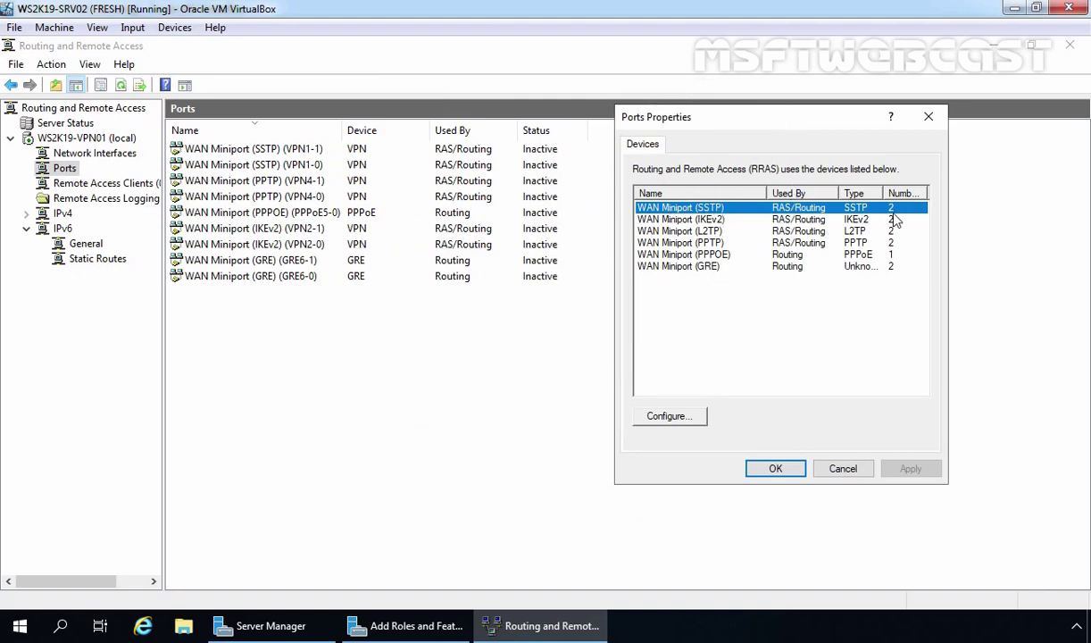
click(674, 219)
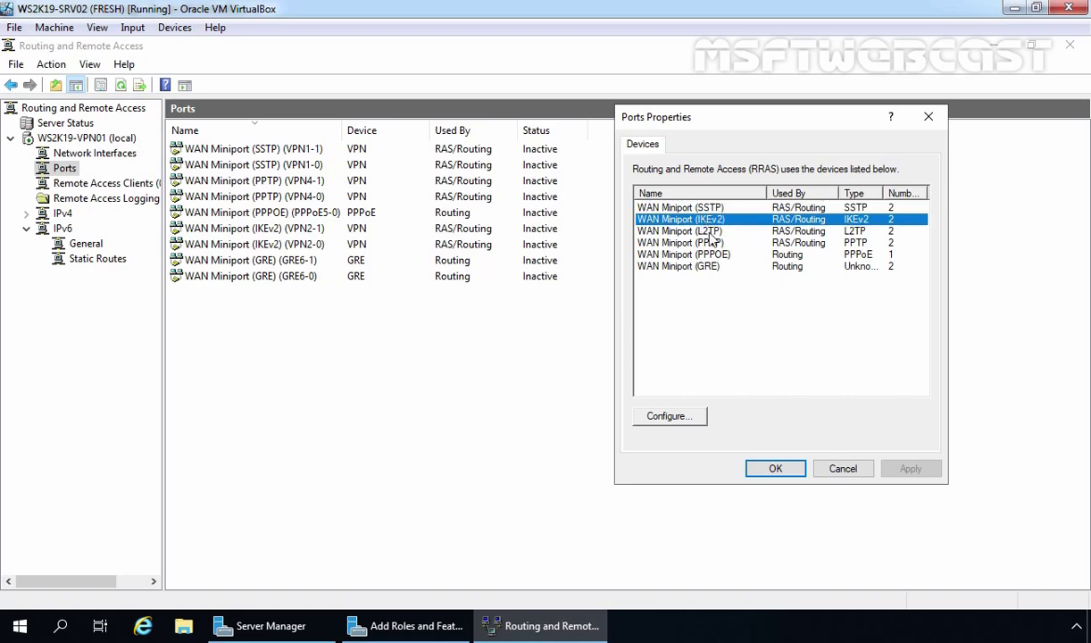
click(711, 231)
click(711, 242)
click(713, 255)
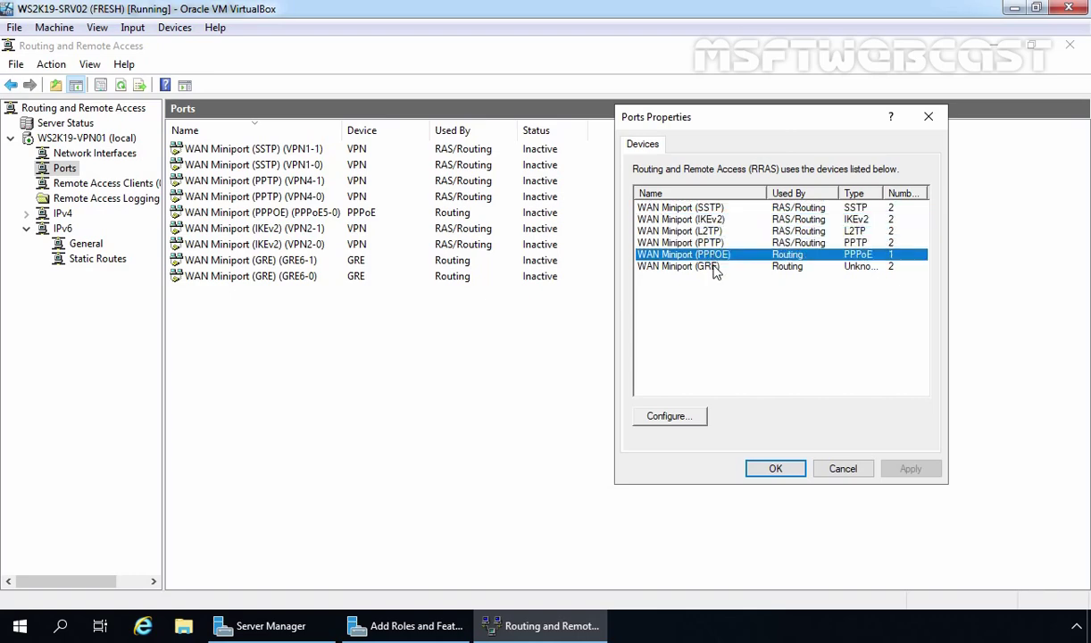
click(715, 267)
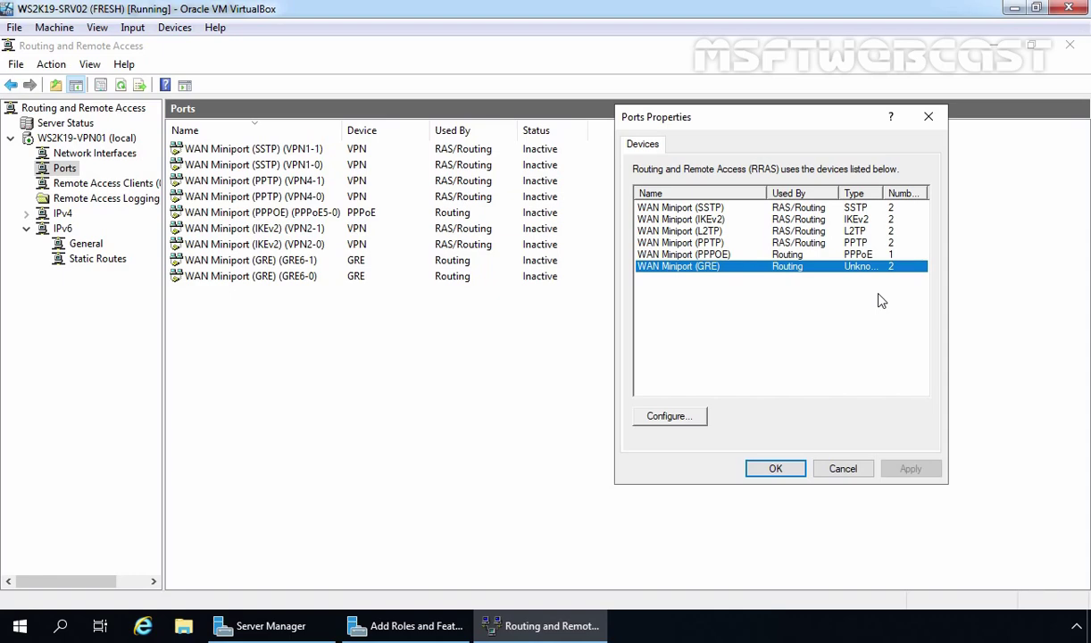
Keep WAN Miniport (PPTP) accepting inbound remote access at 2 maximum ports, and apply.
click(701, 243)
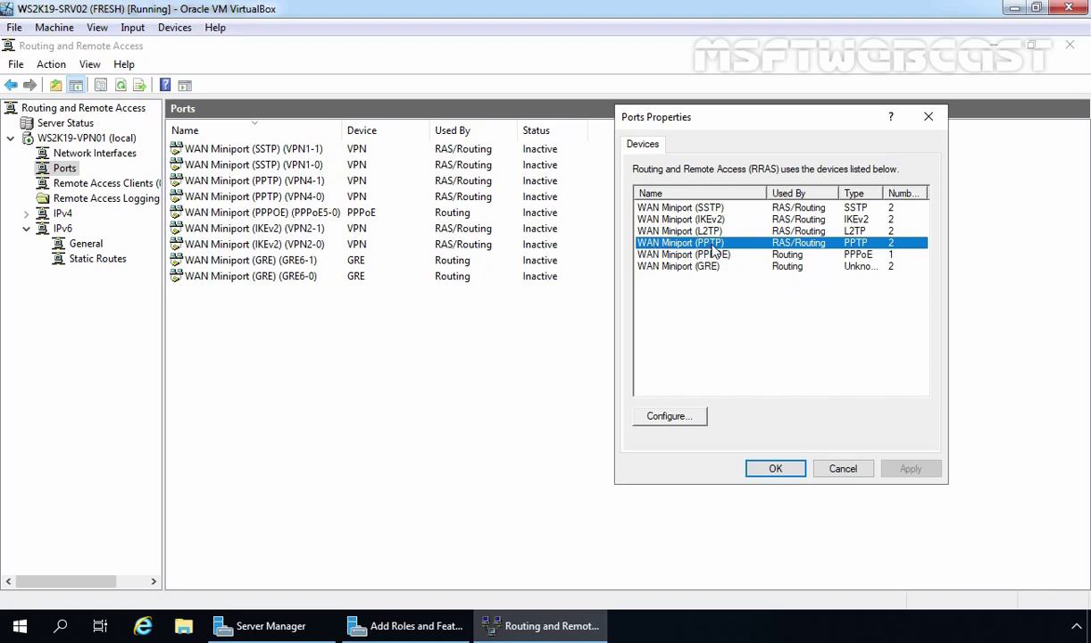
click(670, 418)
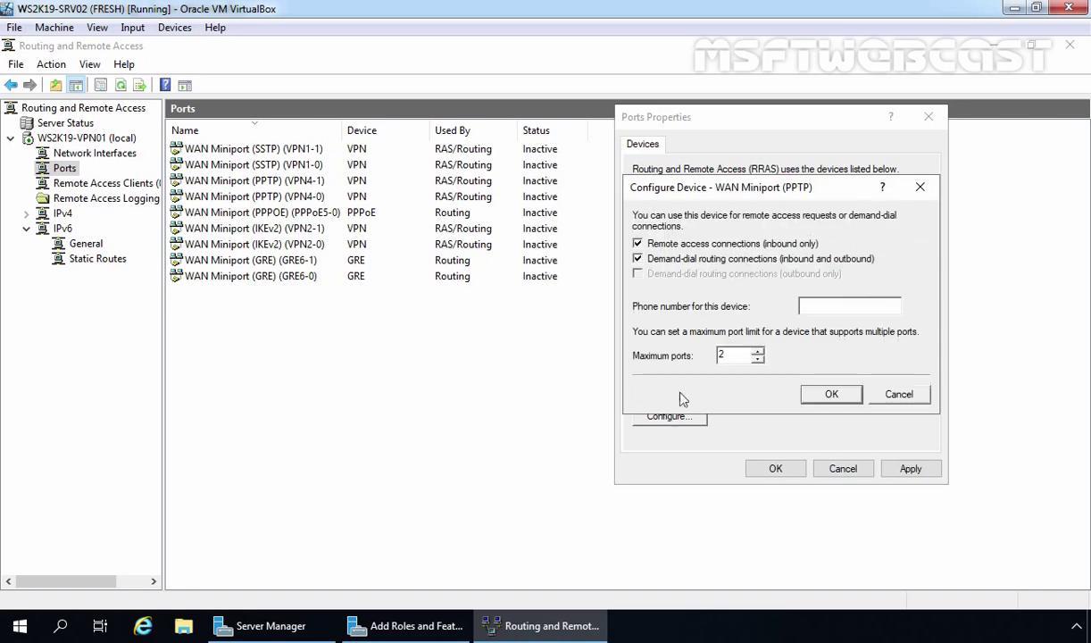
double_click(734, 356)
click(831, 394)
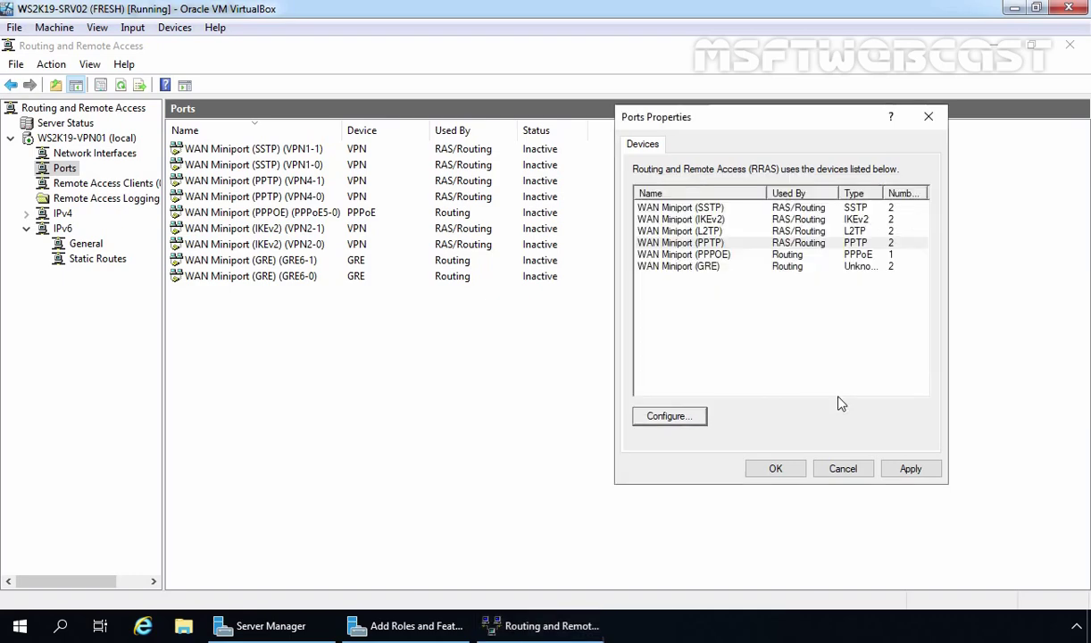
click(911, 471)
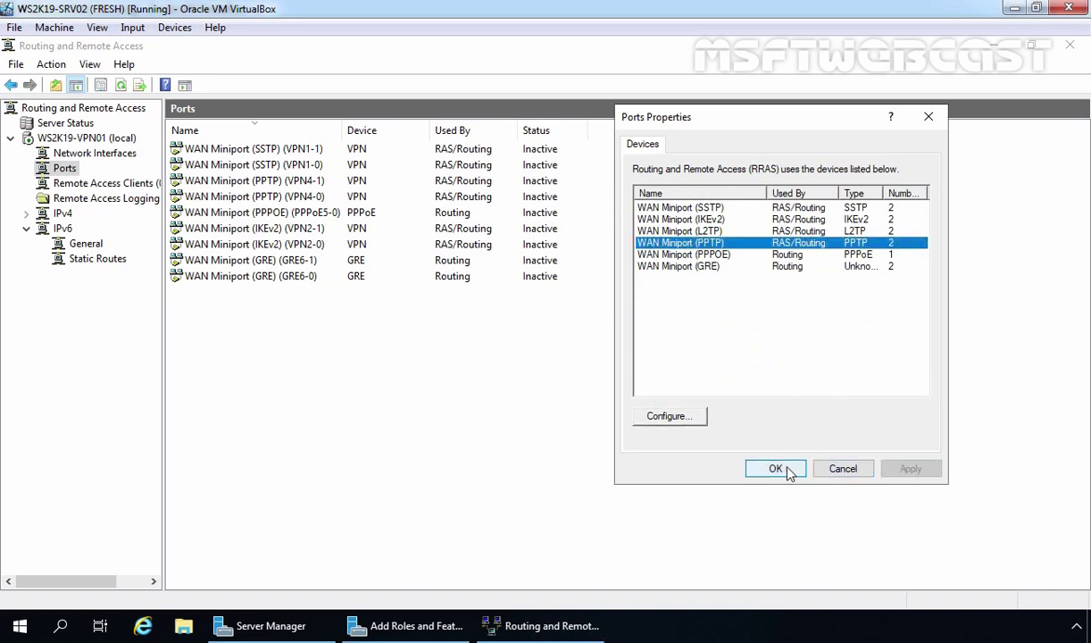
click(777, 470)
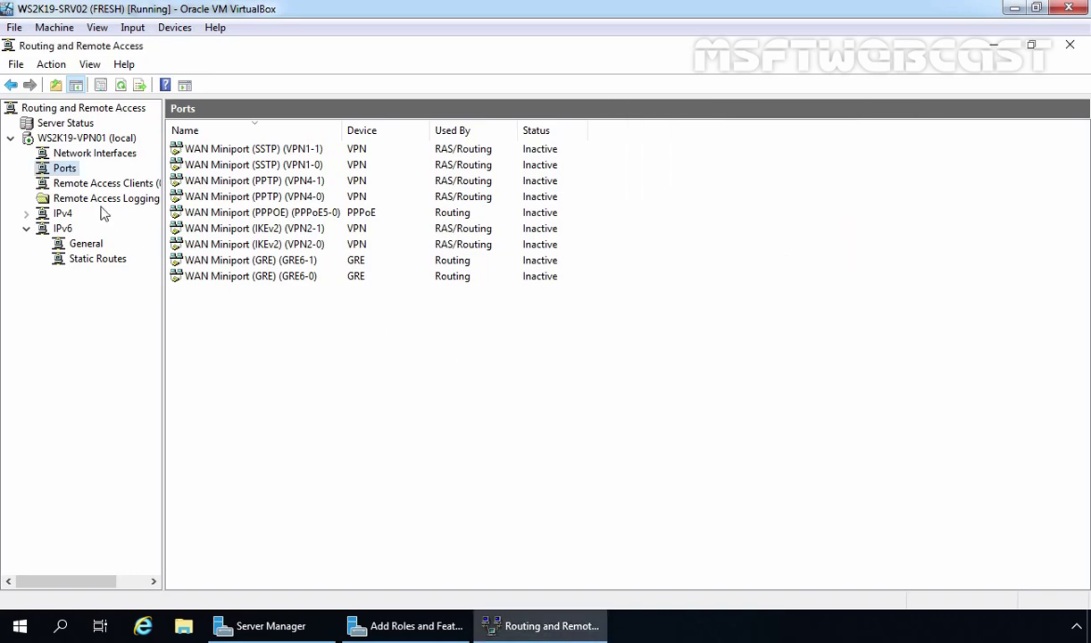
View remote access clients, highlight Step 3 'Configure user access' in the notes, return to Server Manager.
click(76, 185)
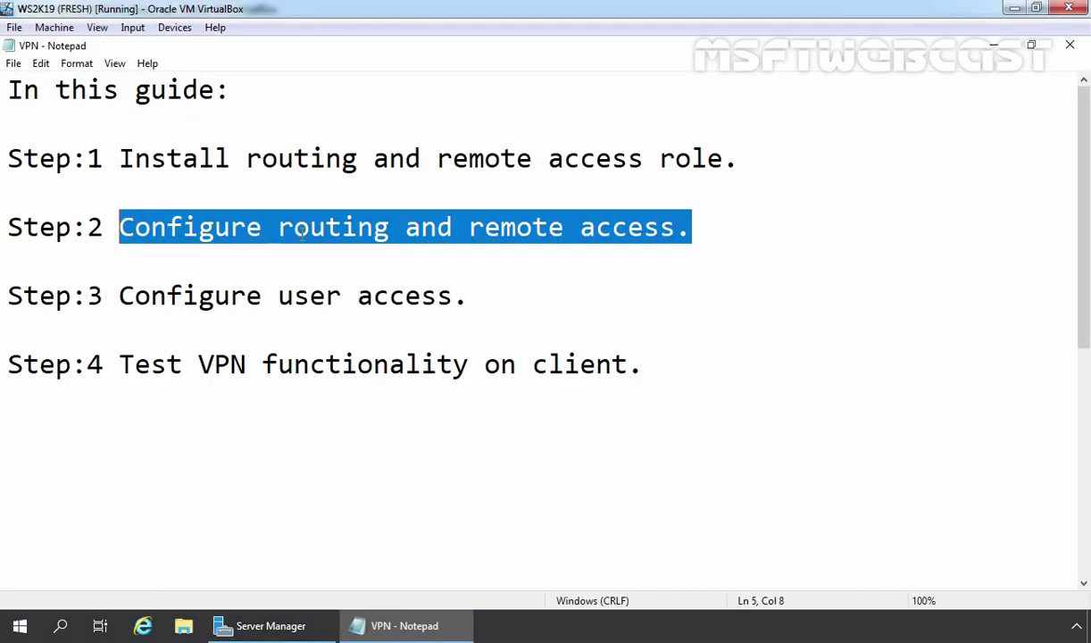
drag(104, 296, 497, 298)
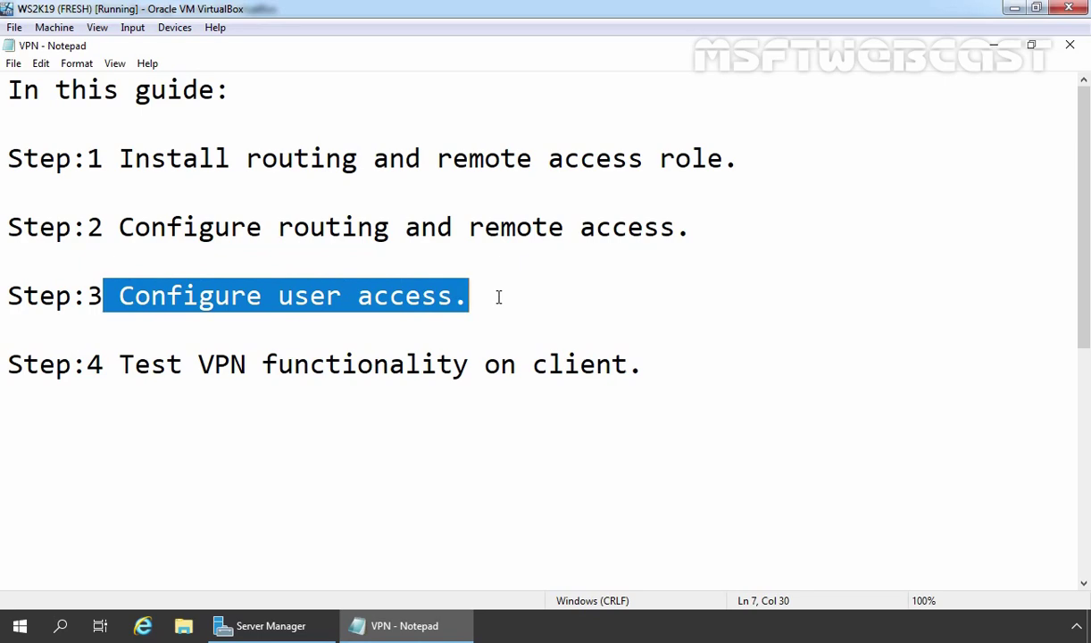
click(275, 626)
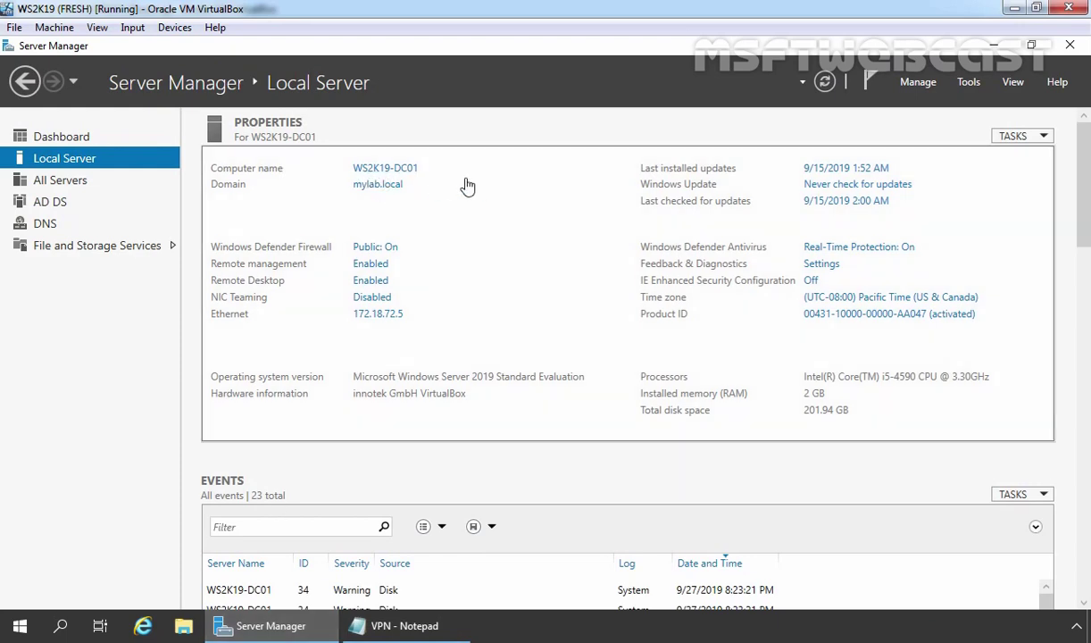
Launch Active Directory Users and Computers from the Server Manager Tools menu.
click(969, 81)
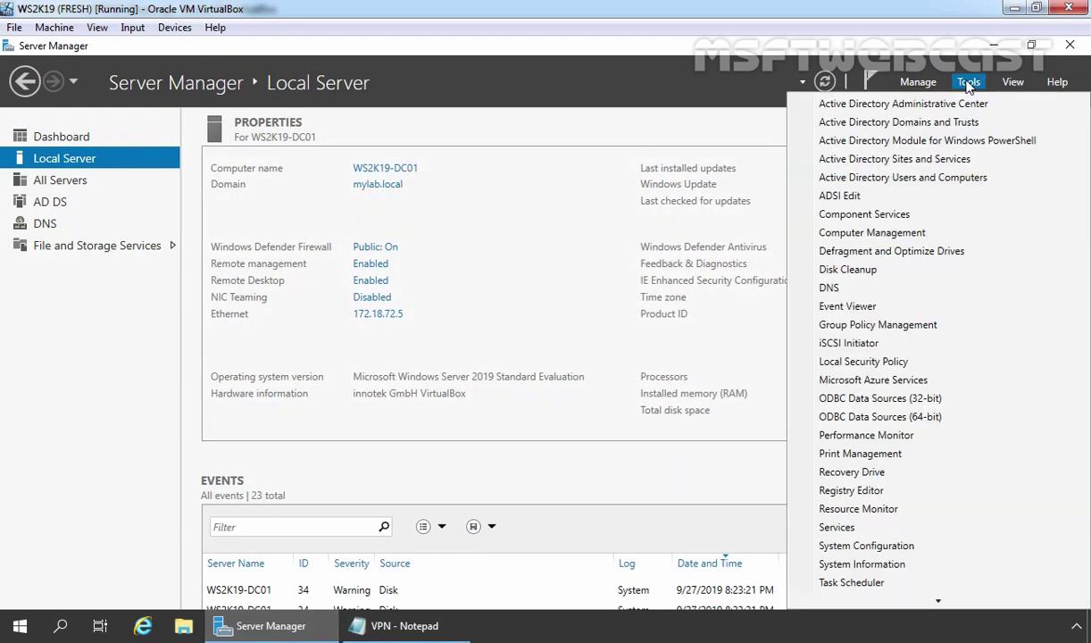
click(916, 181)
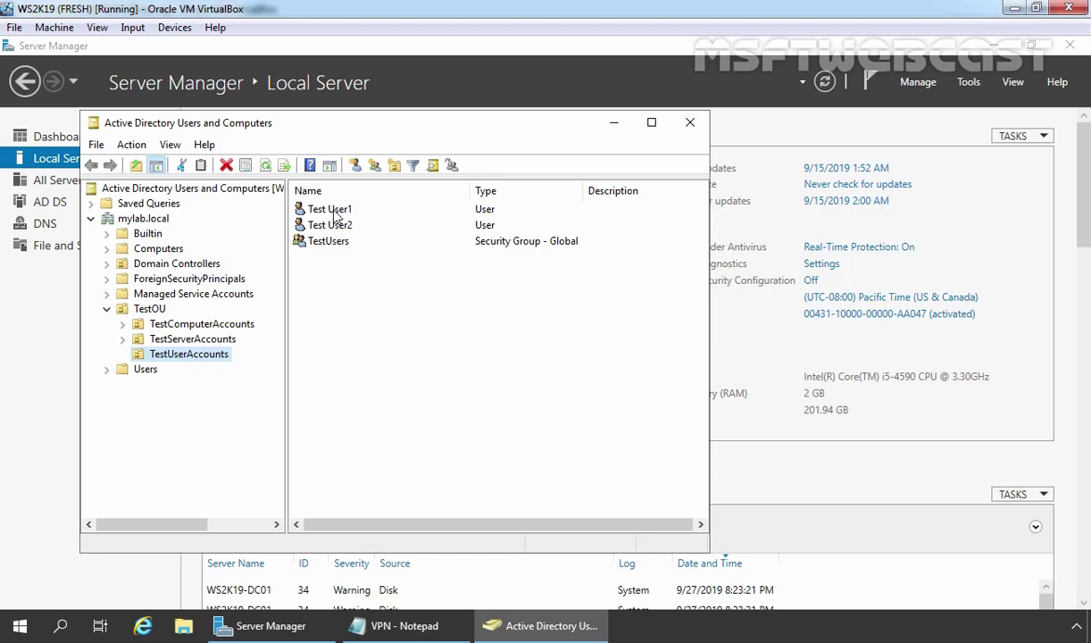
Set Test User1's dial-in network access permission to Allow access.
click(335, 212)
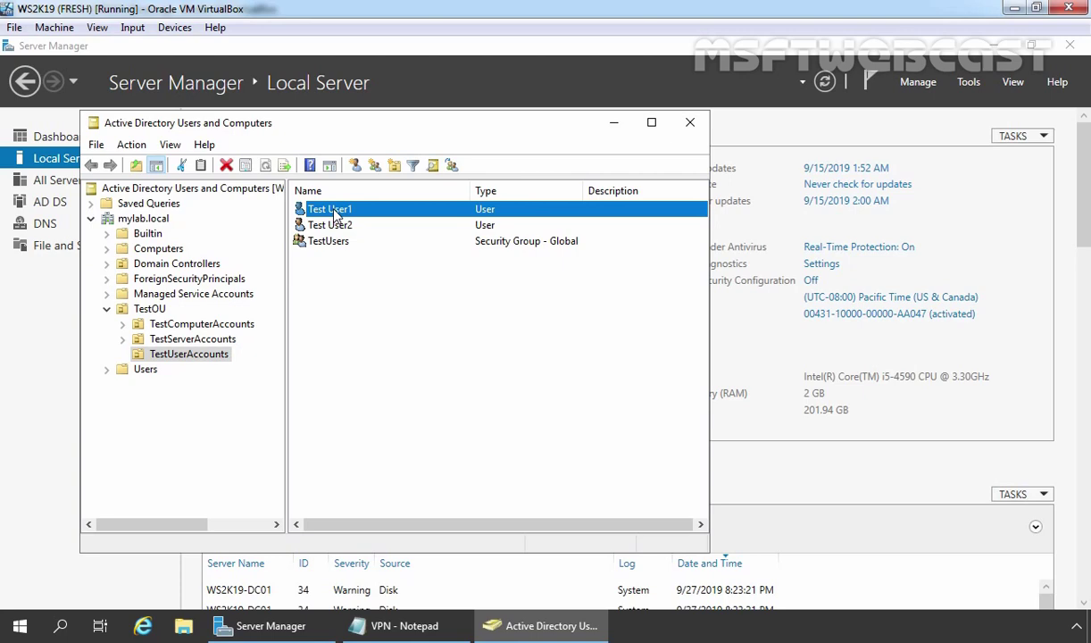
right_click(337, 215)
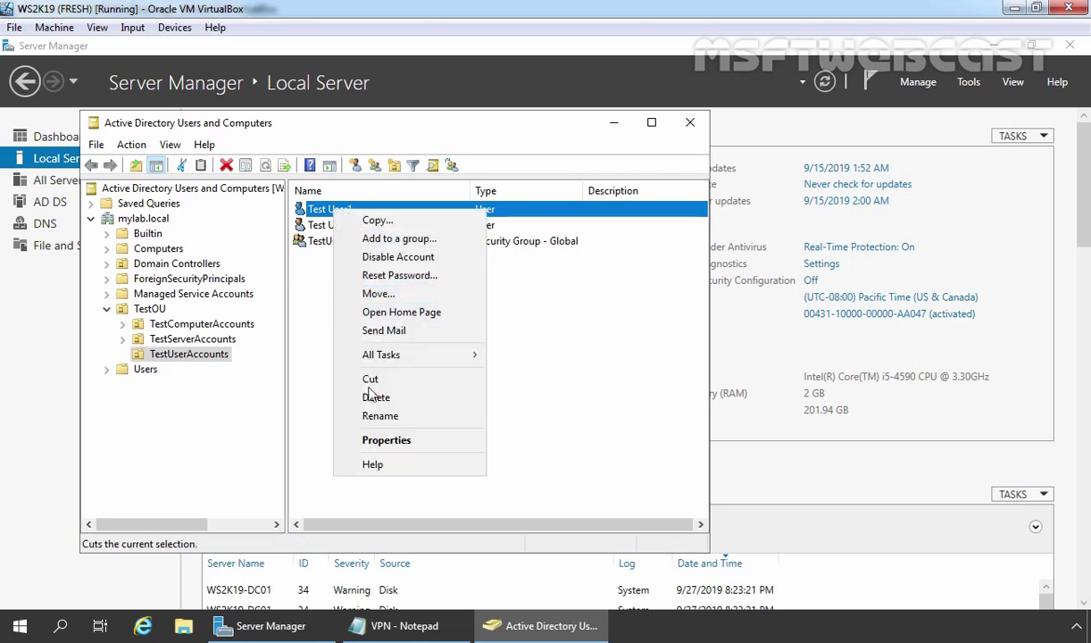
click(377, 437)
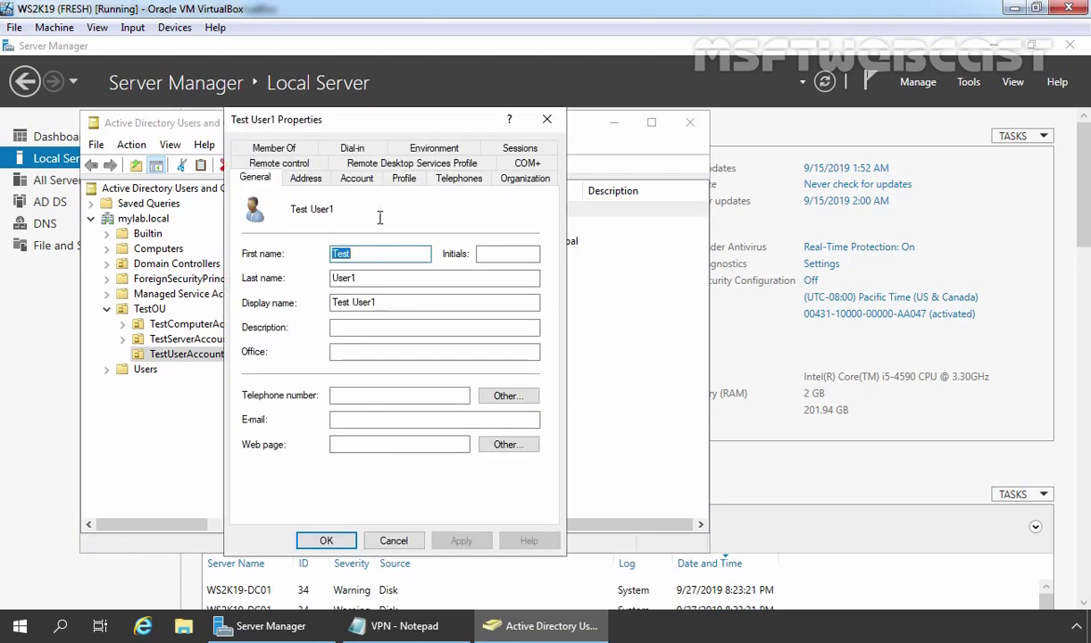
click(351, 150)
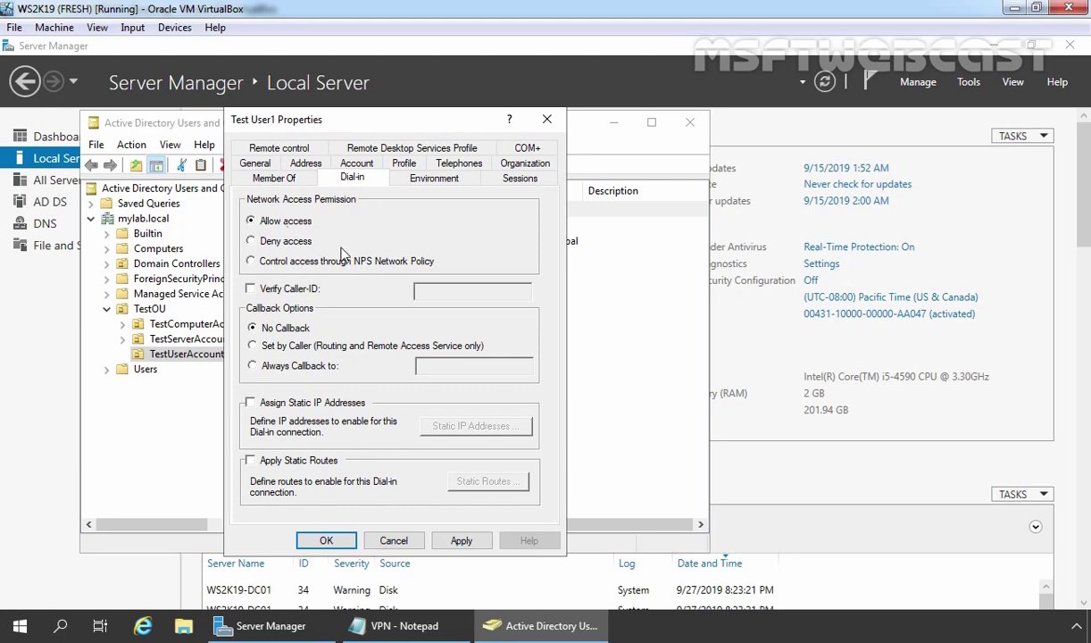
click(461, 541)
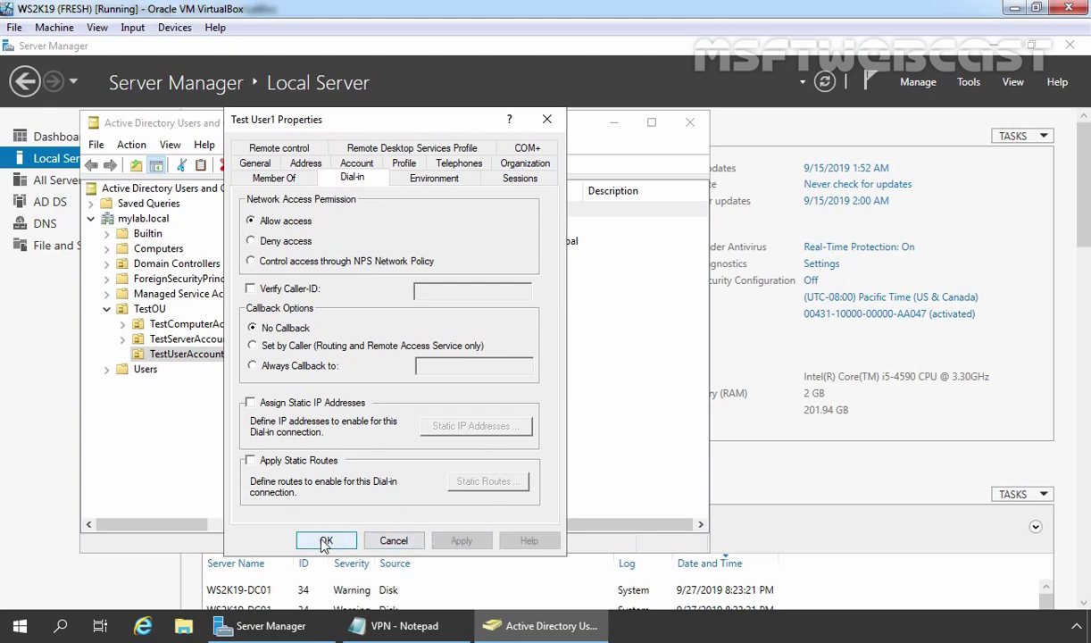
click(326, 540)
Review Test User2's dial-in settings, leaving access controlled through NPS Network Policy.
double_click(328, 225)
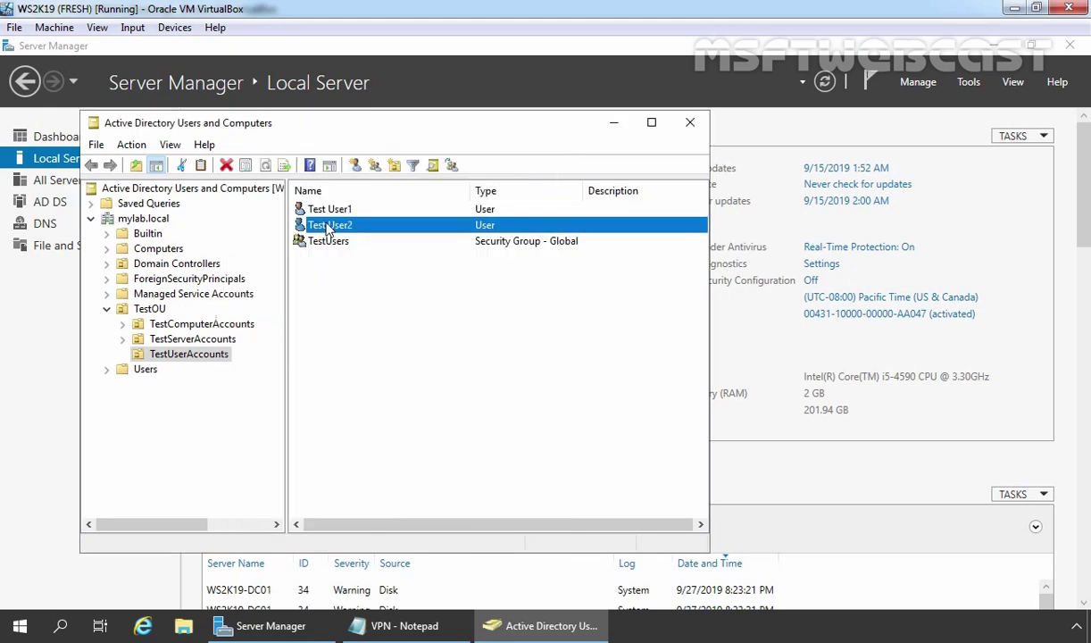
click(348, 149)
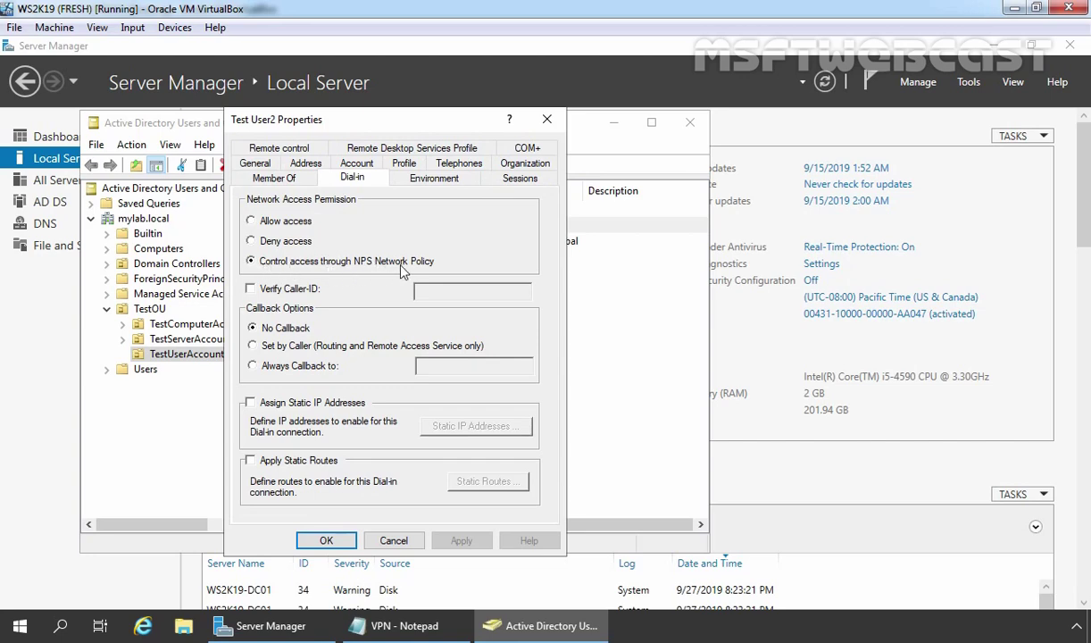
click(326, 540)
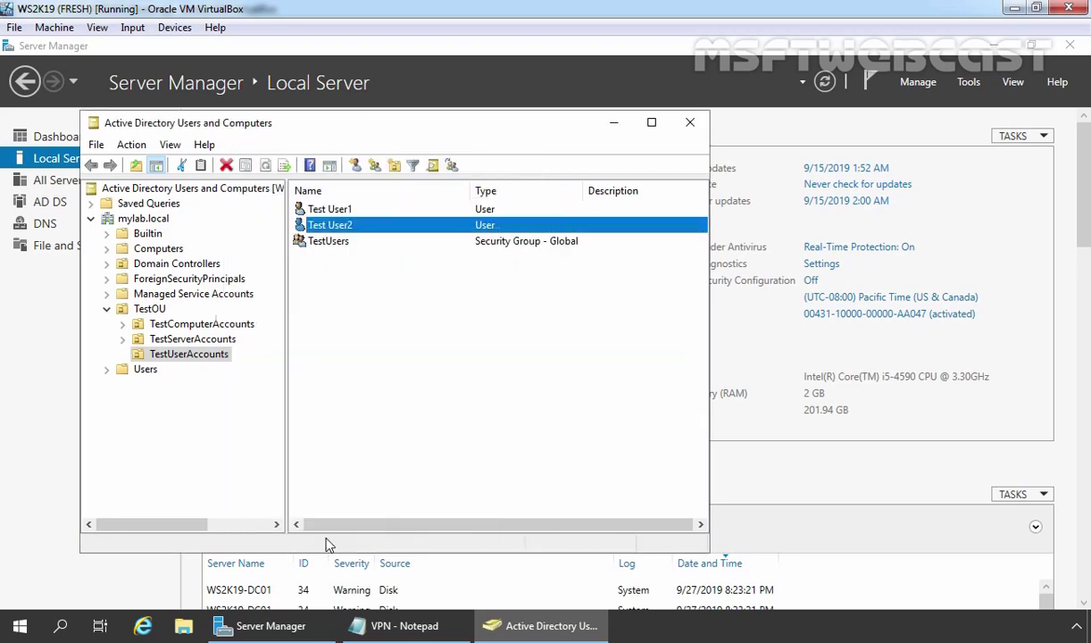
Highlight the Step:4 client test line, the PPTP ports (1723 TCP, GRE), and the L2TP/IPSec ports in the VPN notes.
click(399, 624)
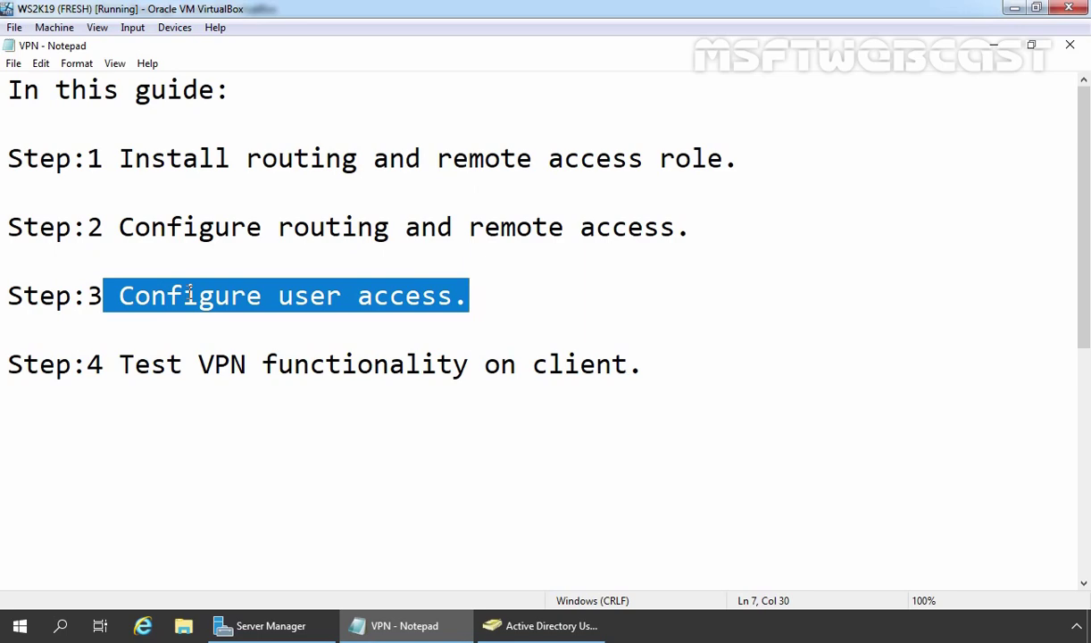
drag(120, 363, 698, 365)
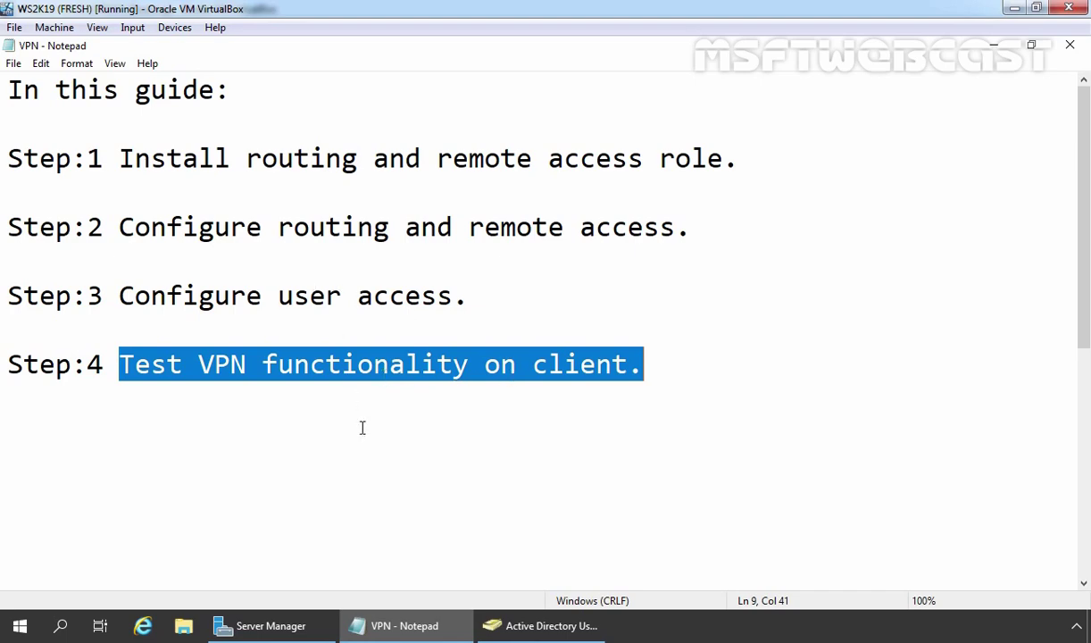
scroll(362, 427, down, 5)
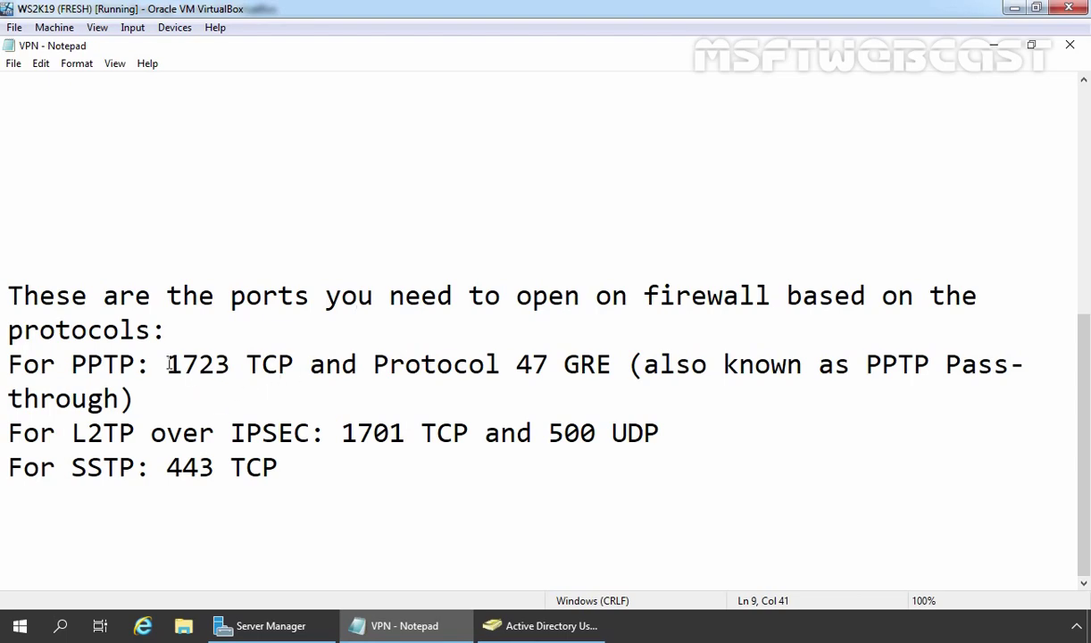
drag(166, 361, 206, 393)
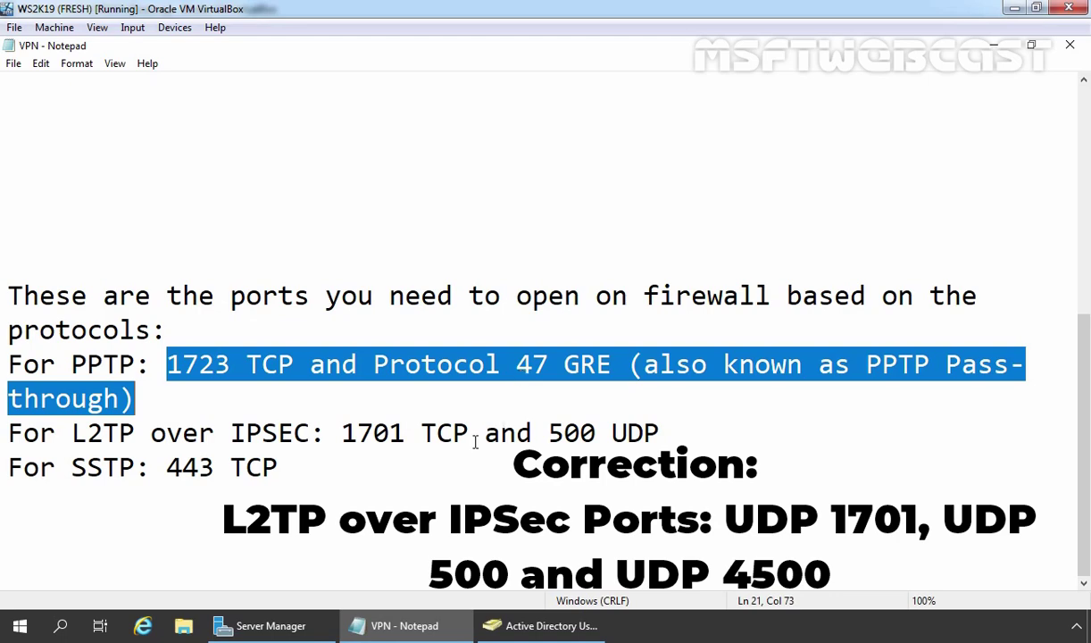
drag(342, 434, 666, 439)
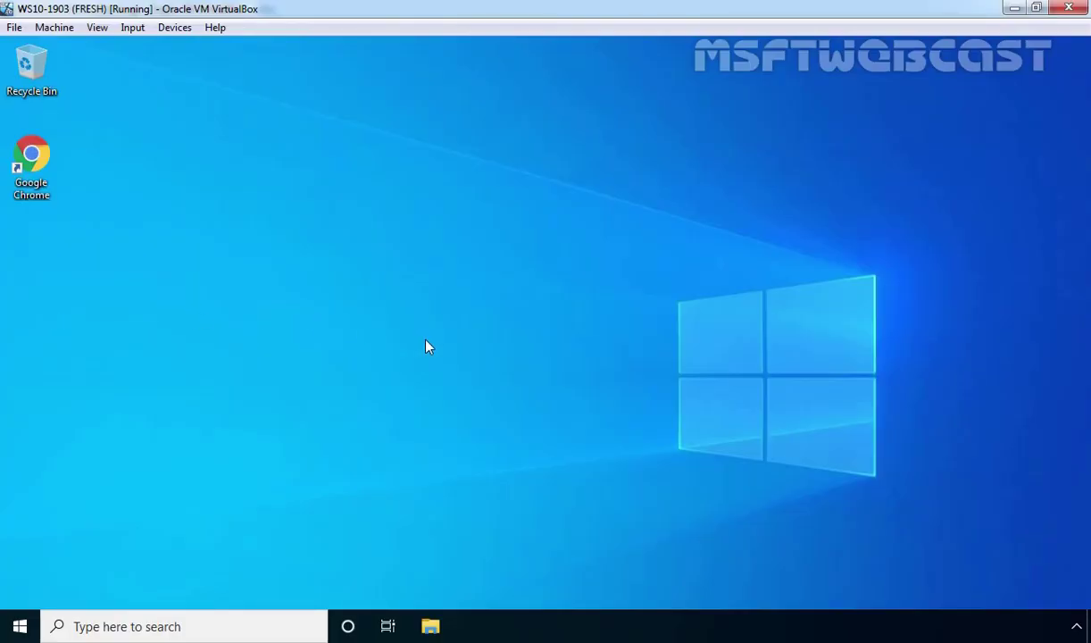
Start adding a VPN connection with Windows (built-in) as the provider.
right_click(18, 629)
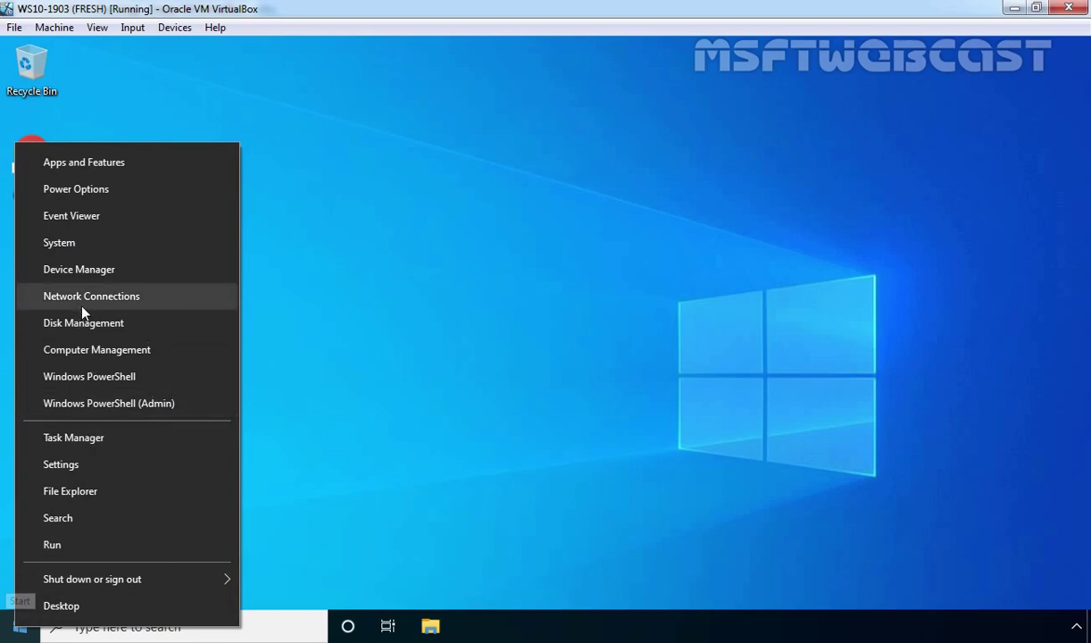
click(81, 308)
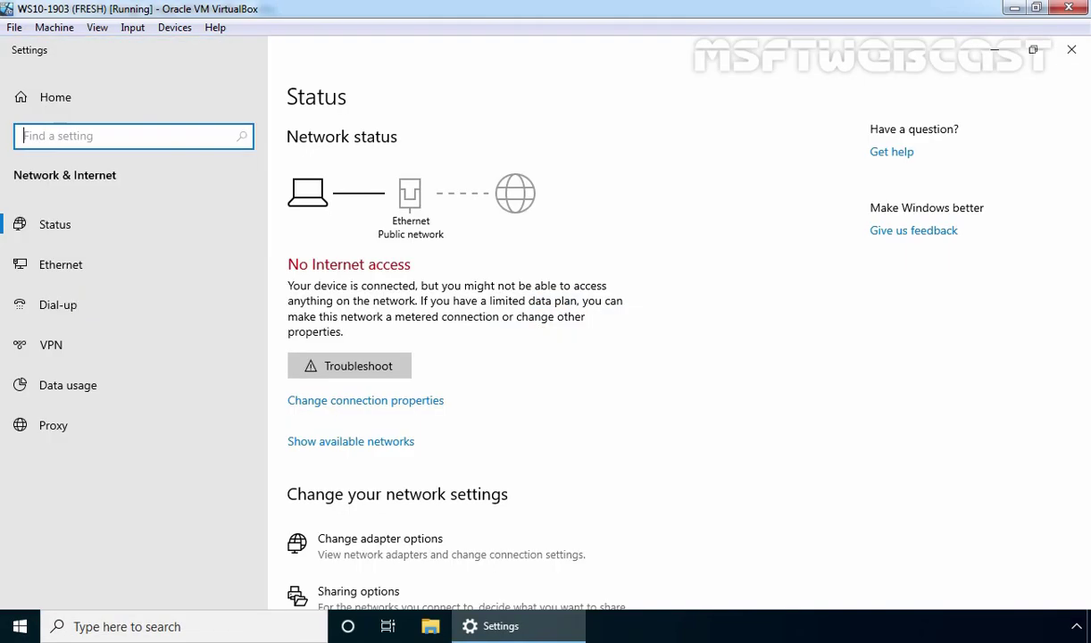
click(59, 355)
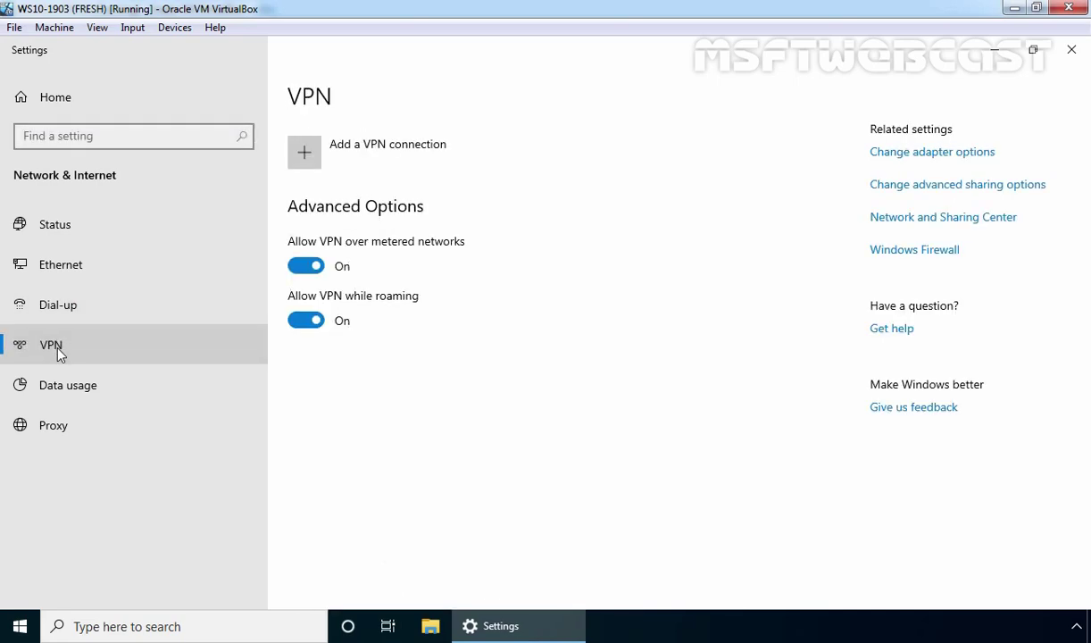
click(354, 157)
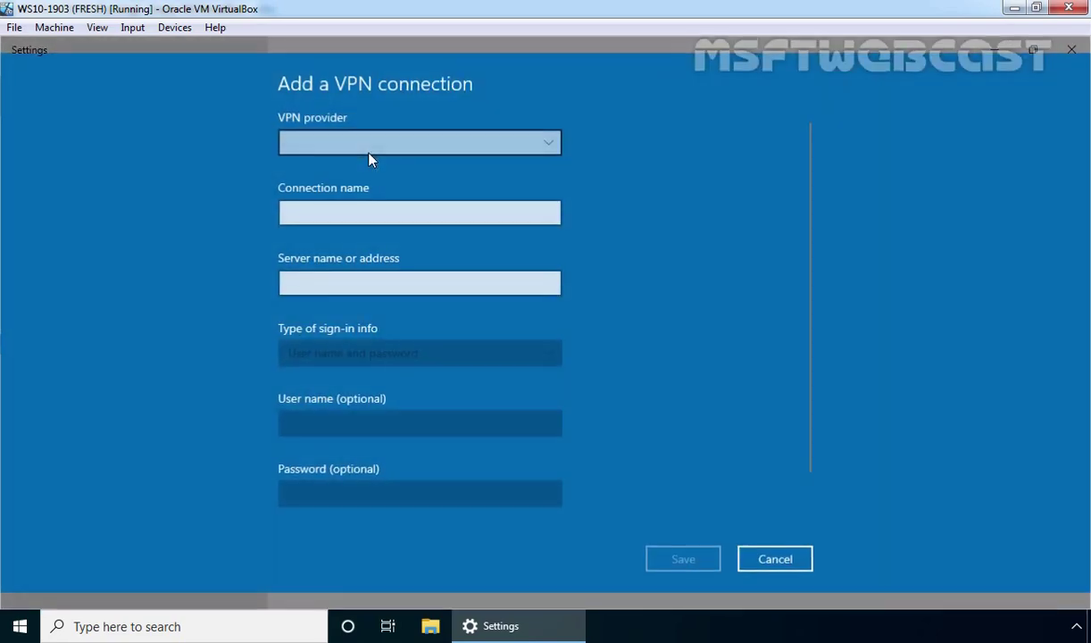
click(550, 148)
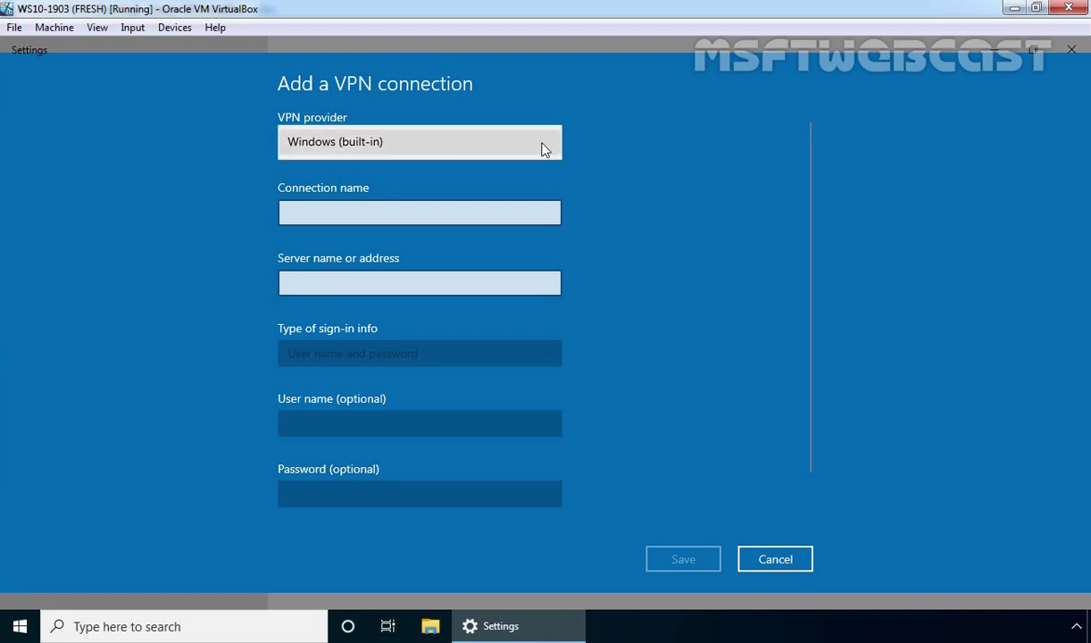
click(375, 152)
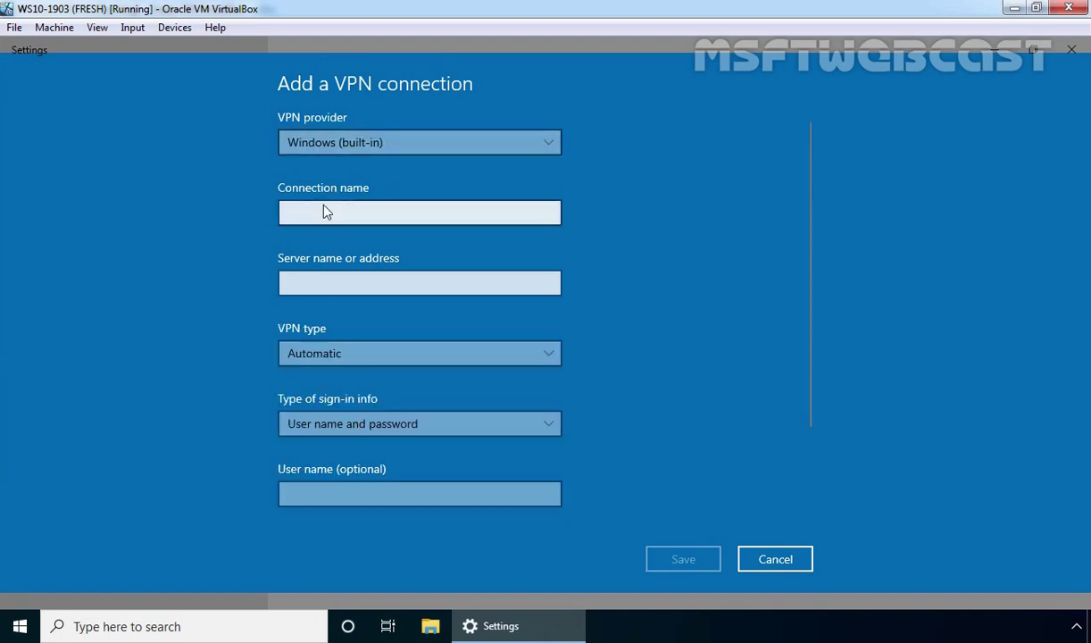
Name it MYLAB_VPN_Test, set server 172.18.72.7 and VPN type PPTP, then save.
click(324, 211)
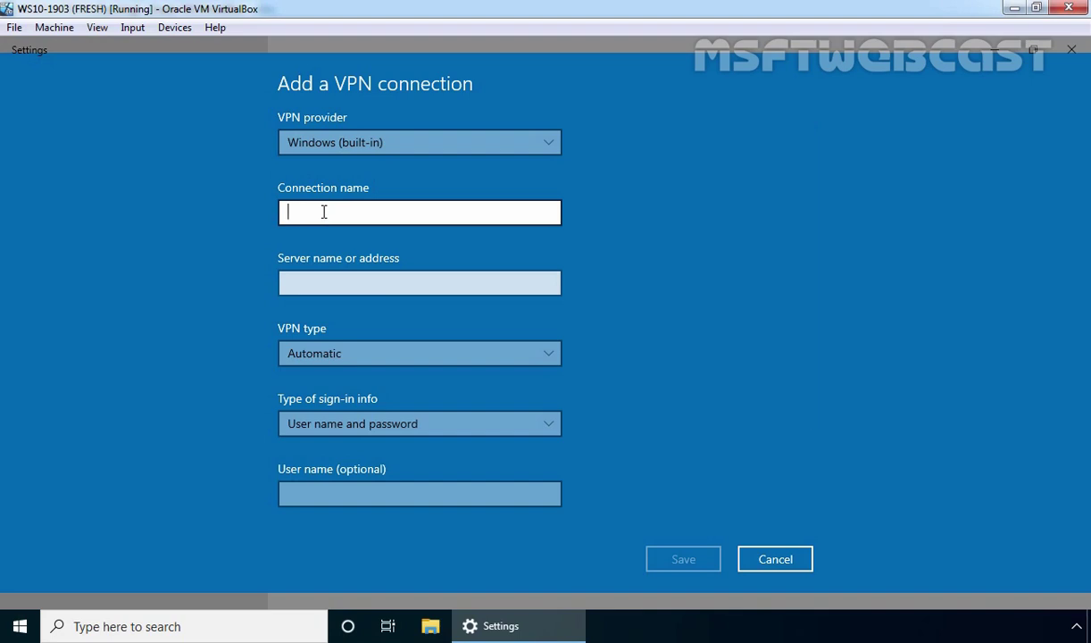
text(MYLAB_VPN_Test)
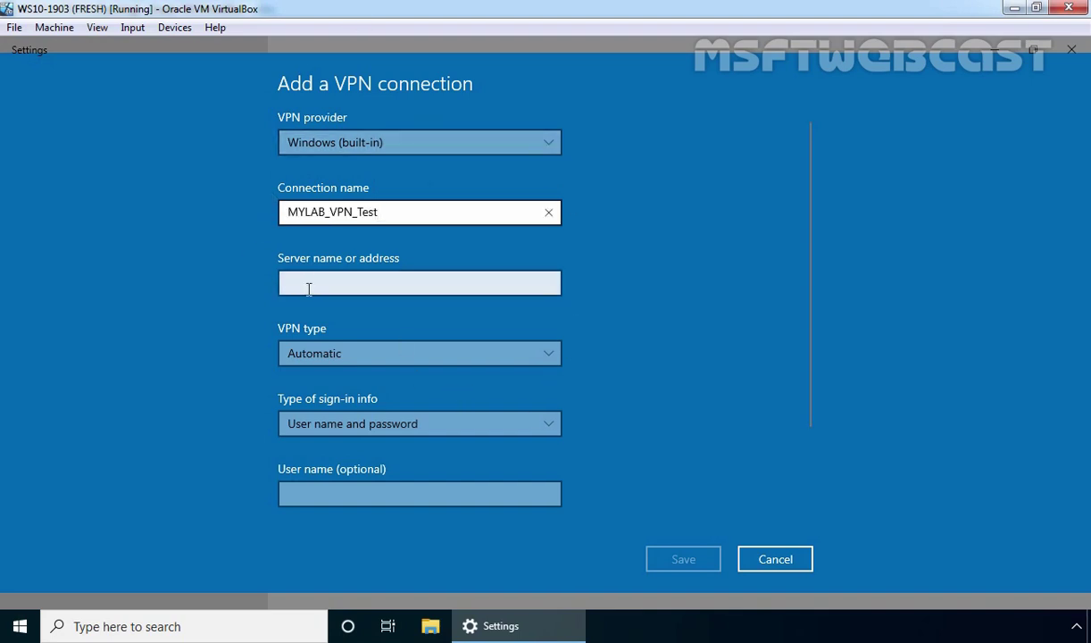
click(308, 284)
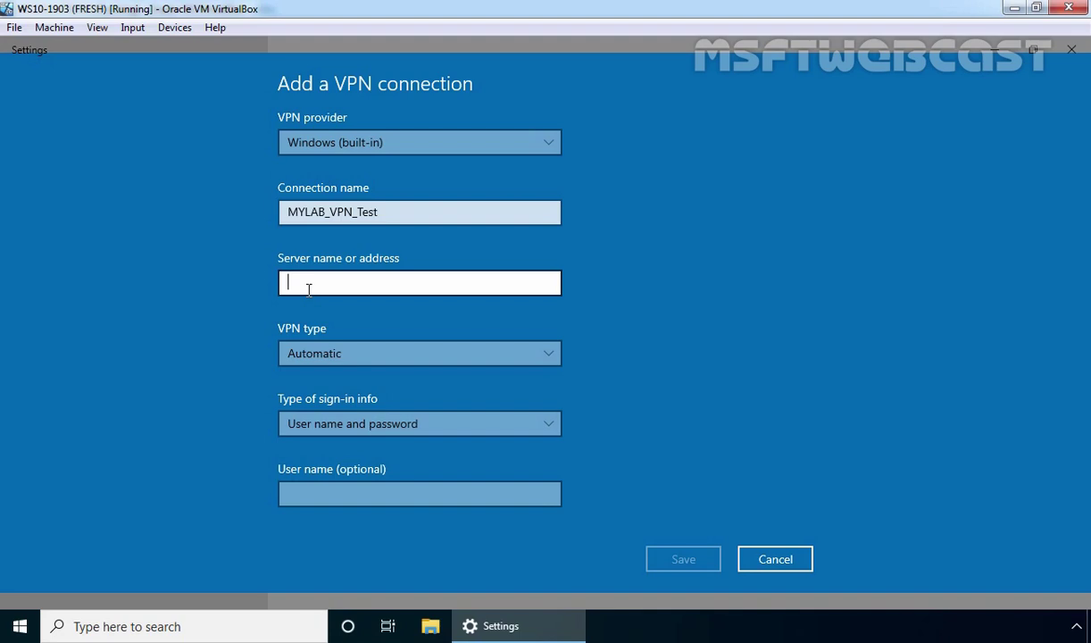
text(172.18.72.7)
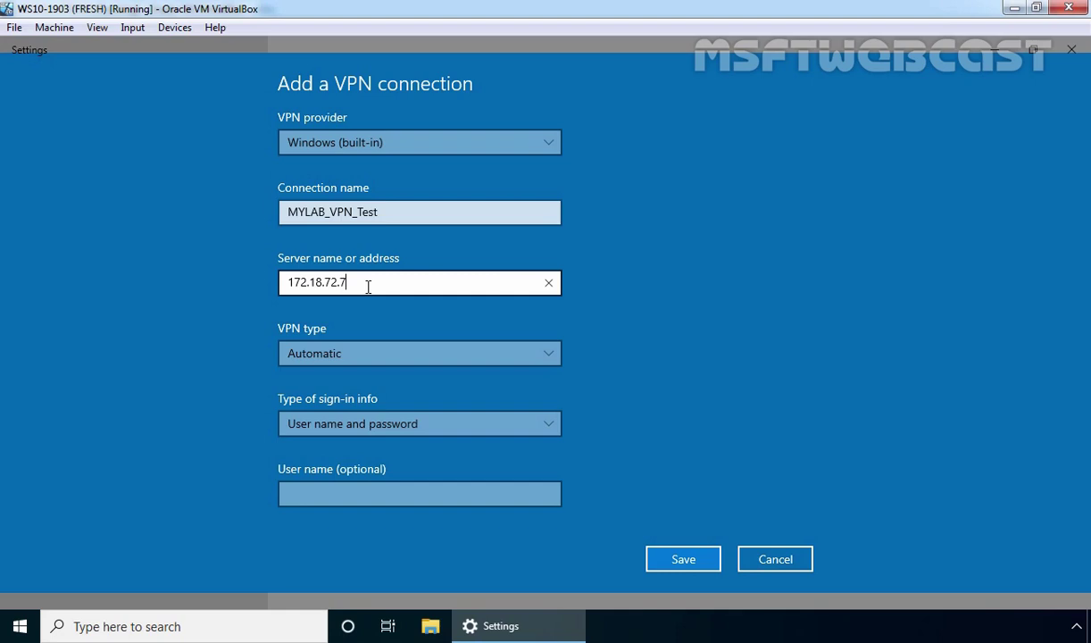
click(551, 357)
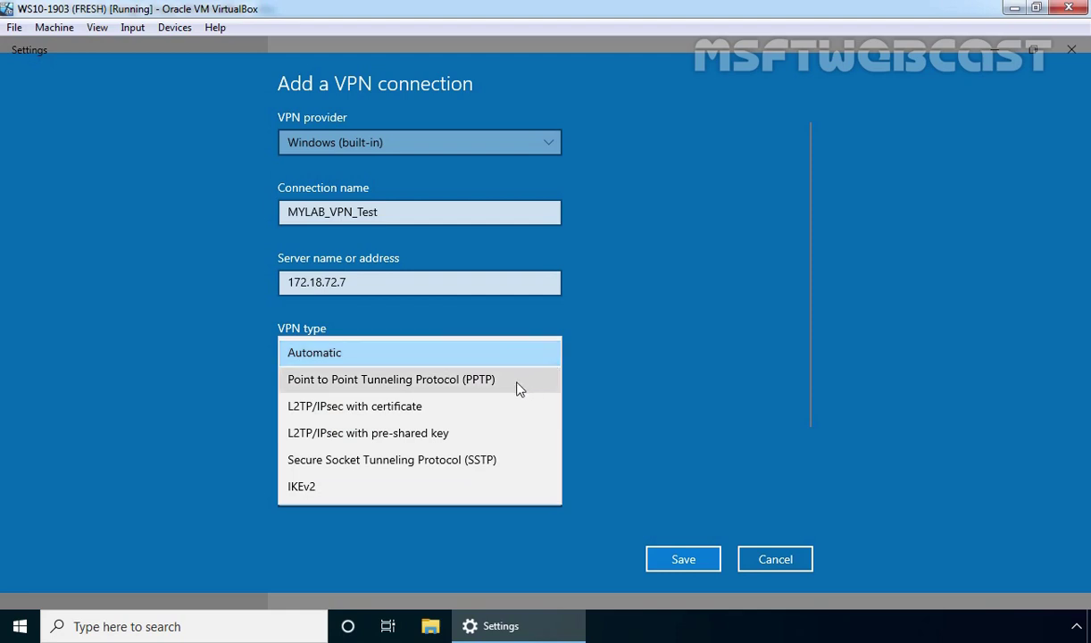
click(519, 380)
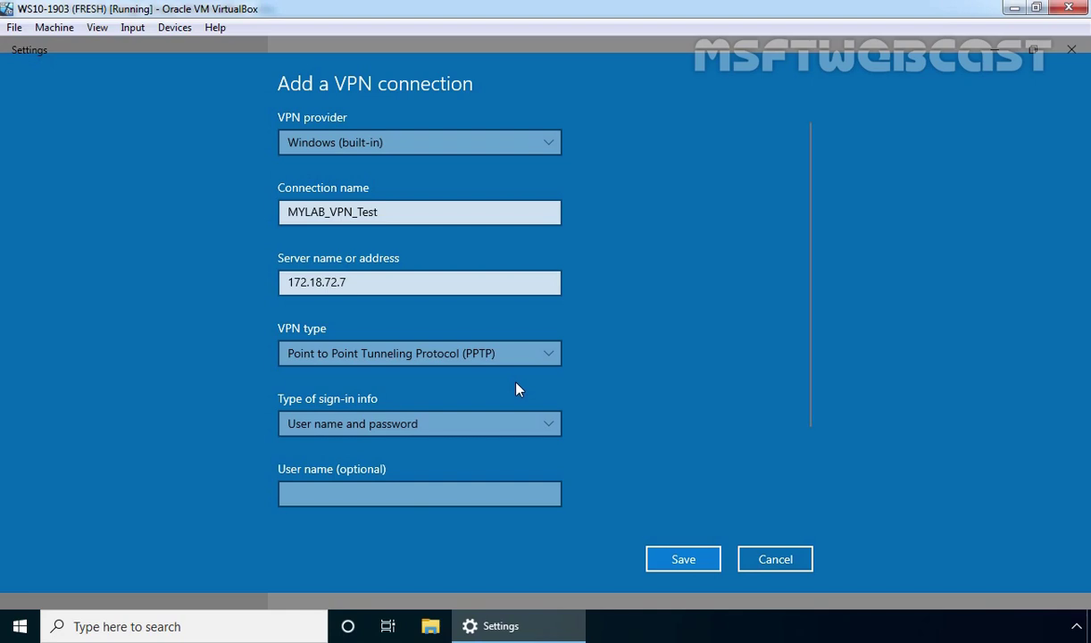
scroll(427, 499, down, 1)
scroll(428, 498, down, 1)
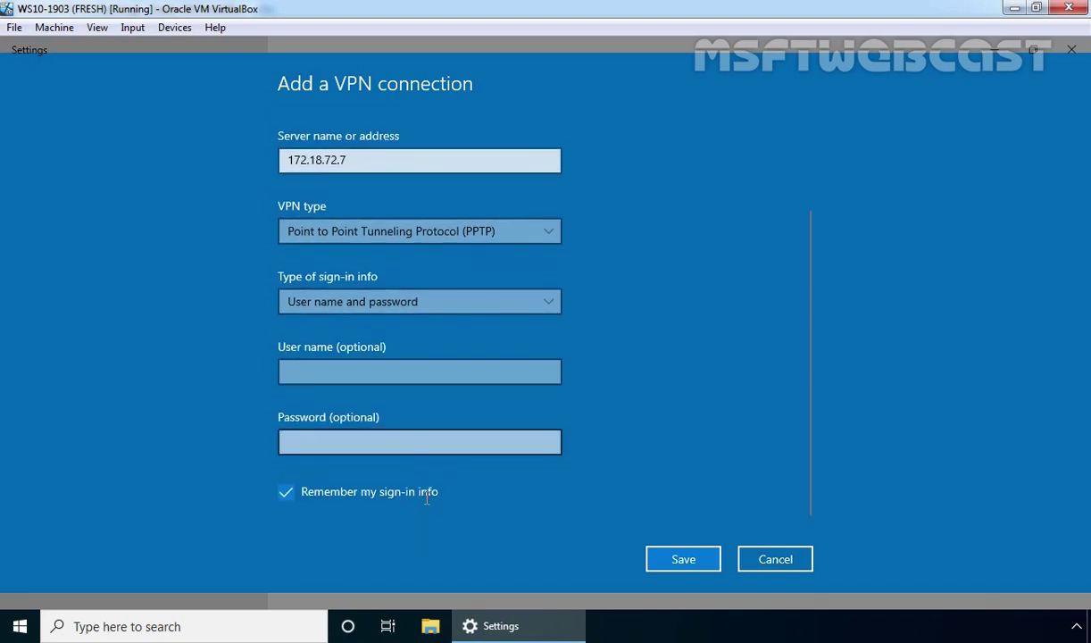
click(684, 561)
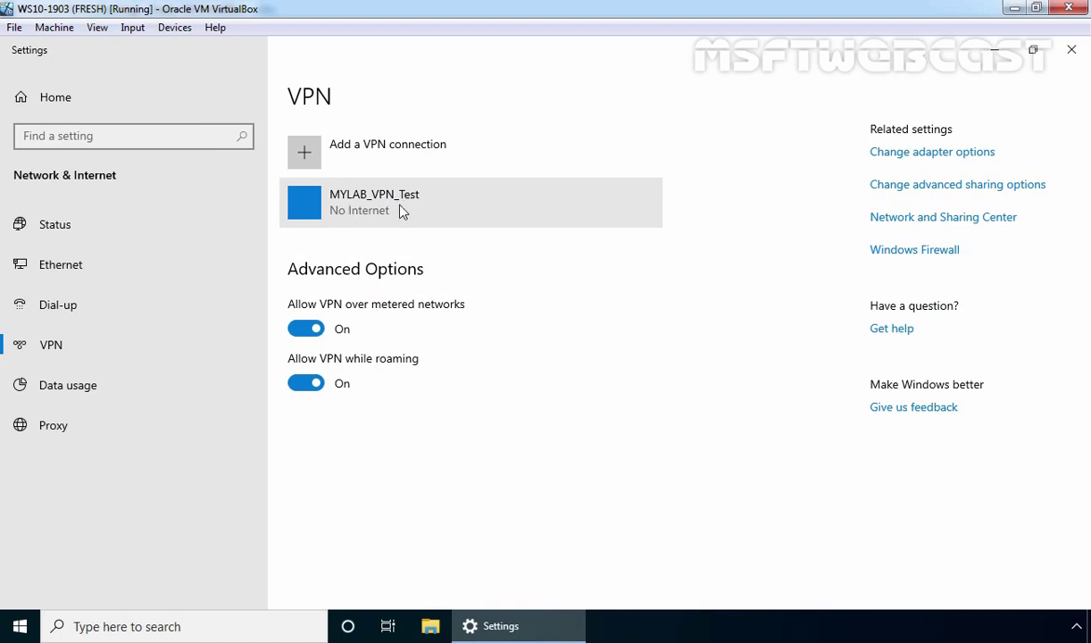
Review MYLAB_VPN_Test's advanced options, confirming server 172.18.72.7, then go back to the VPN list.
click(460, 209)
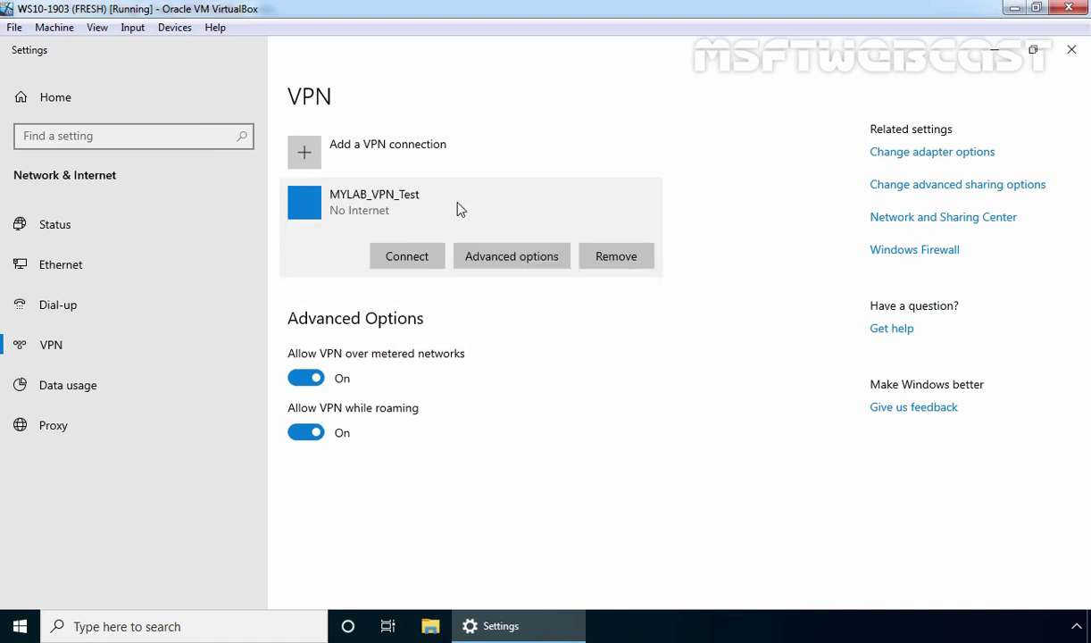
click(513, 256)
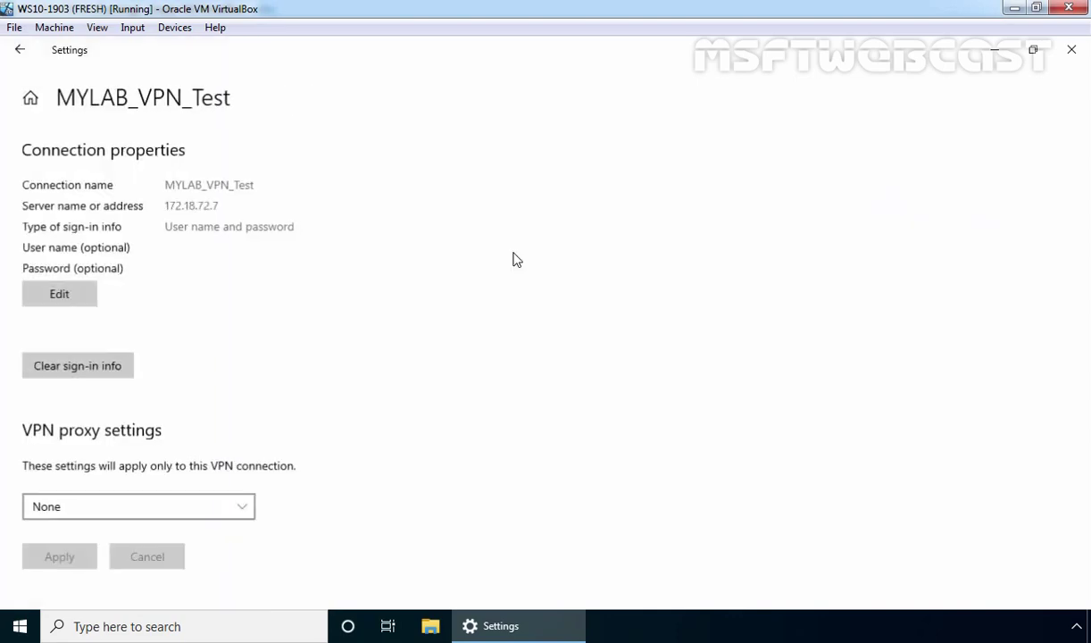
click(51, 302)
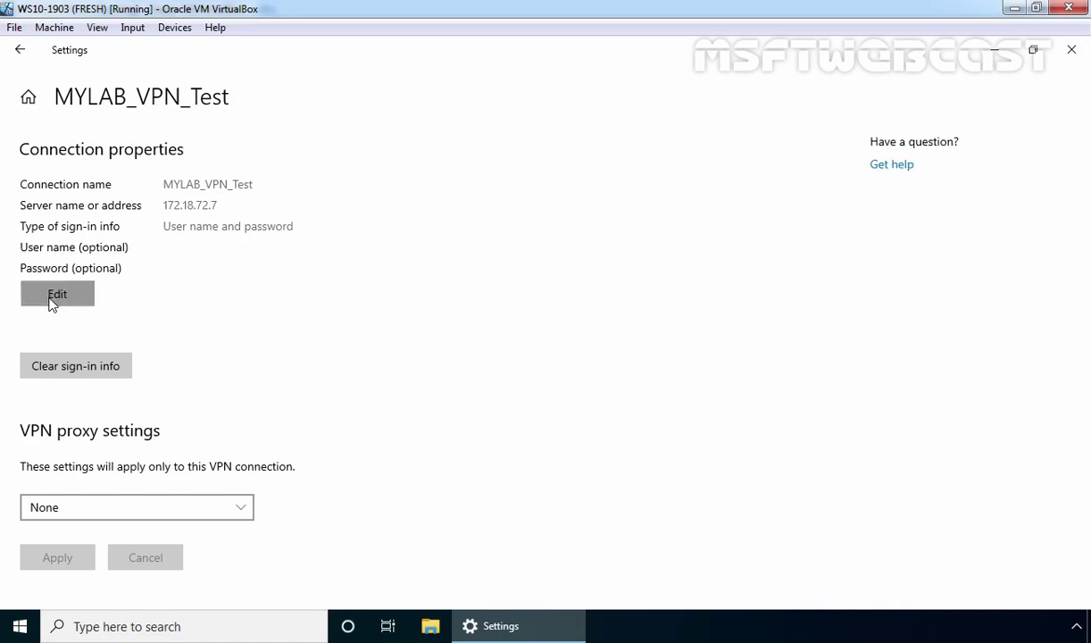
scroll(455, 214, down, 1)
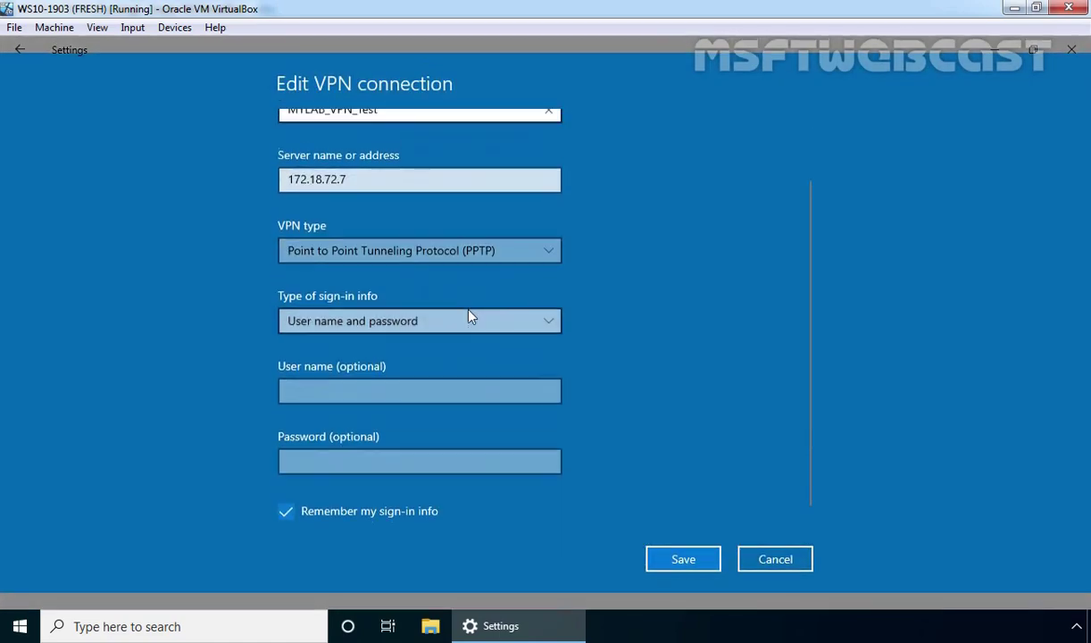
scroll(471, 317, up, 1)
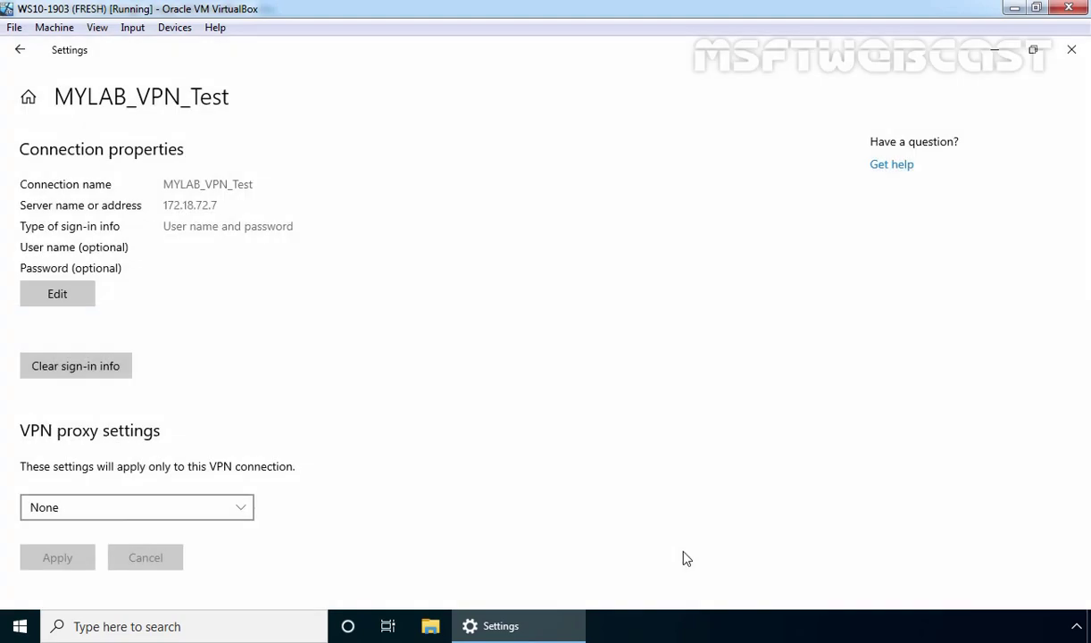
click(21, 49)
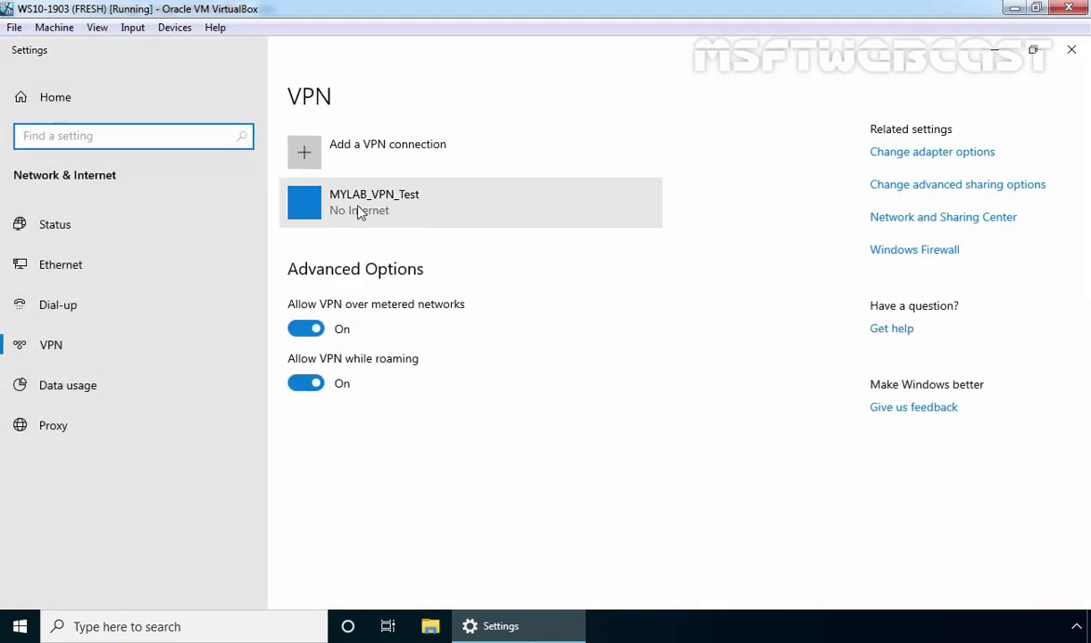
Connect MYLAB_VPN_Test, signing in with Test User1's domain user name and password.
click(460, 209)
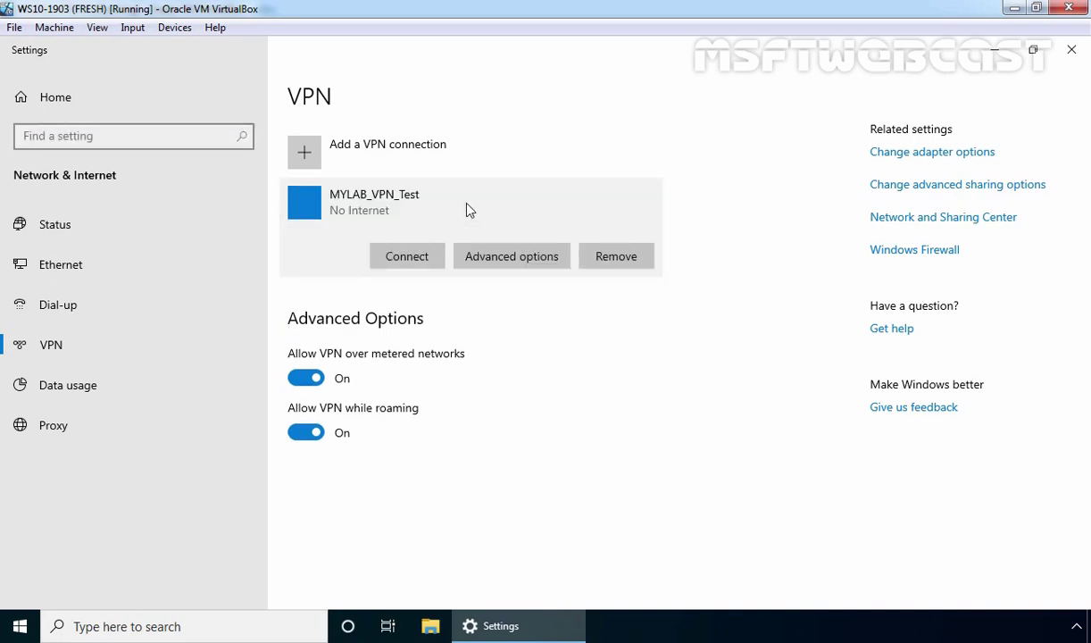
click(407, 261)
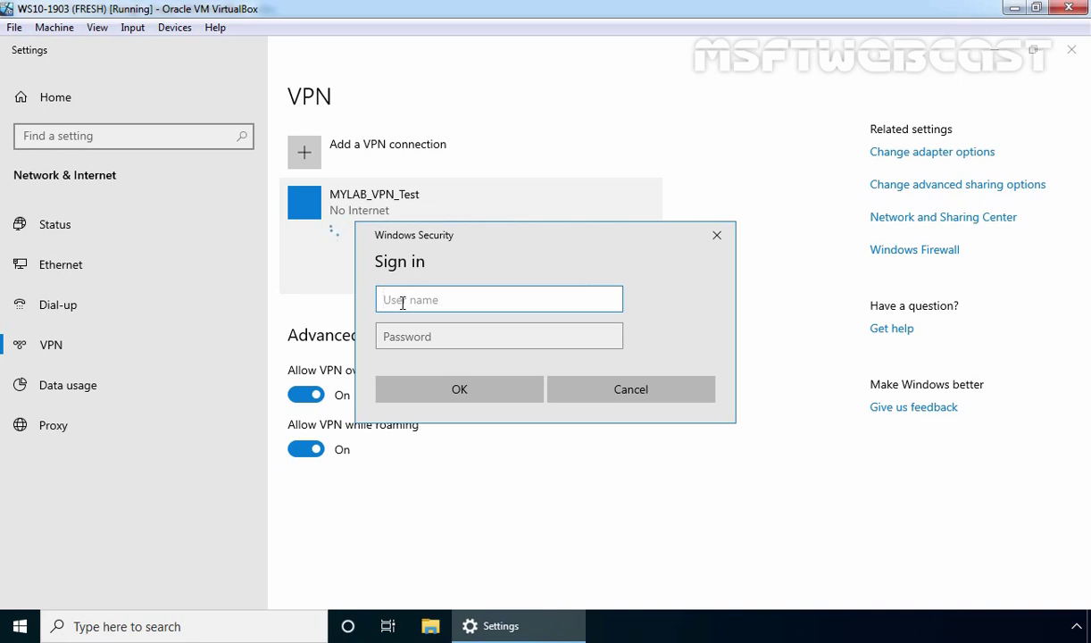
text(user1@mylab.local)
key(Tab)
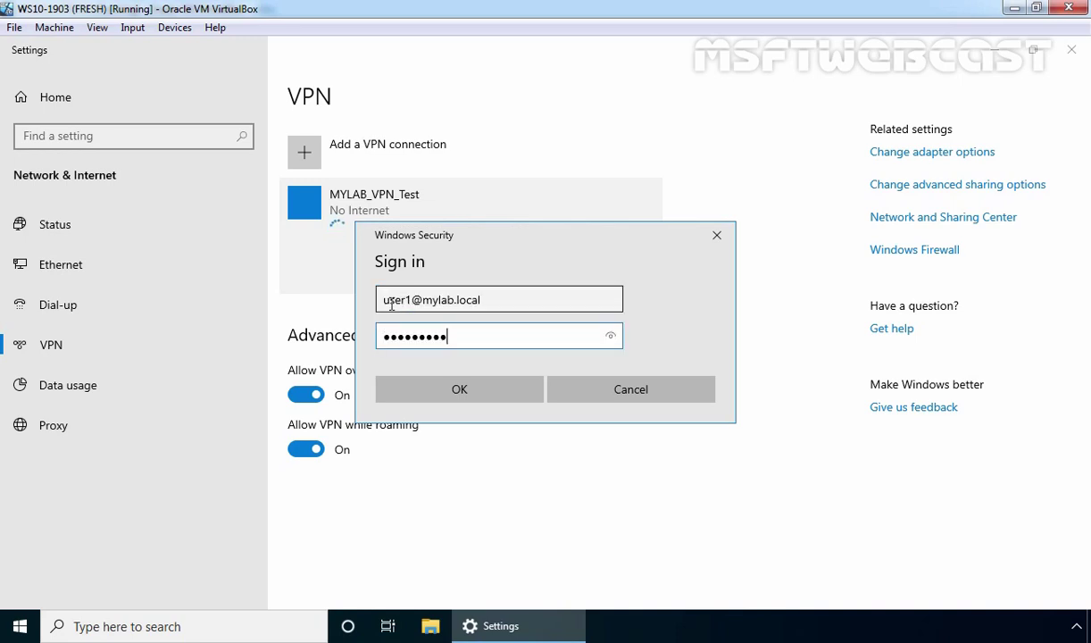
click(460, 391)
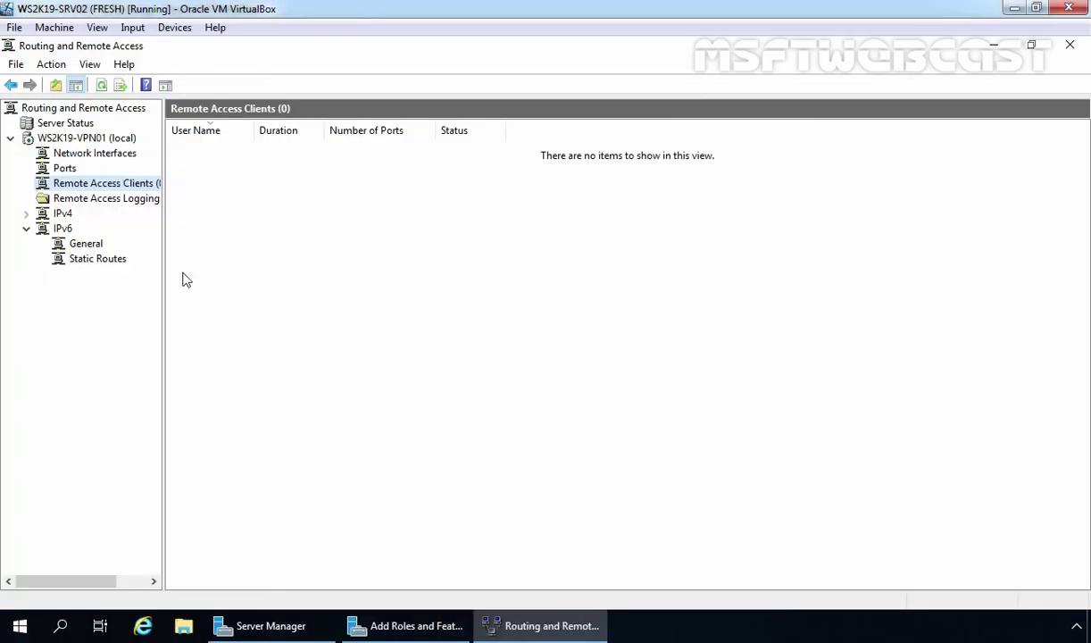
Refresh the Remote Access Clients list, widen the User Name column, and inspect the active PPTP port.
right_click(313, 195)
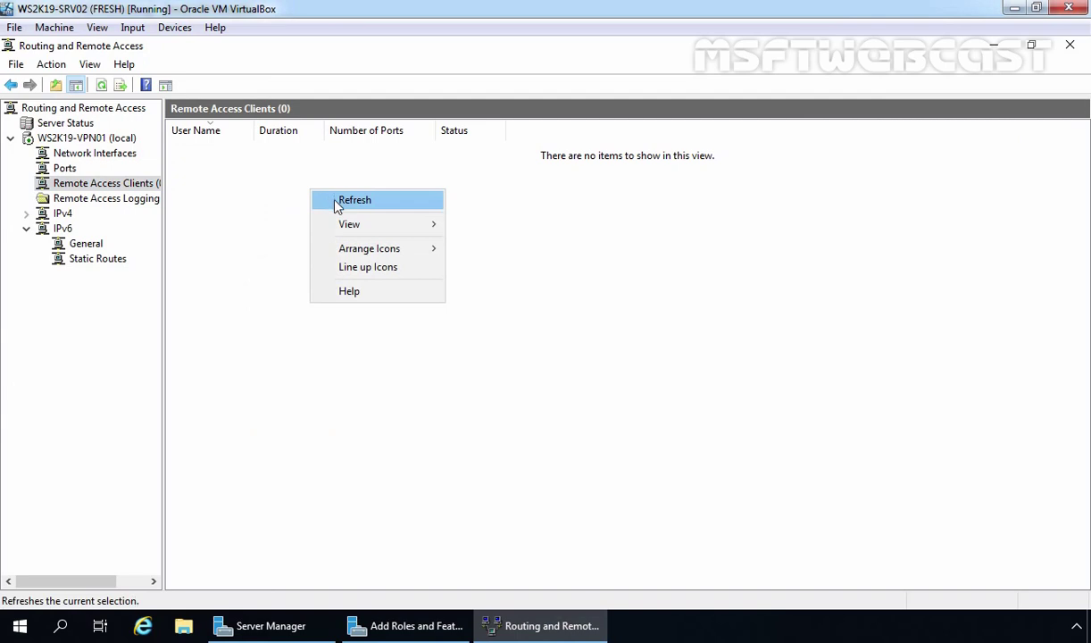
click(337, 202)
double_click(254, 131)
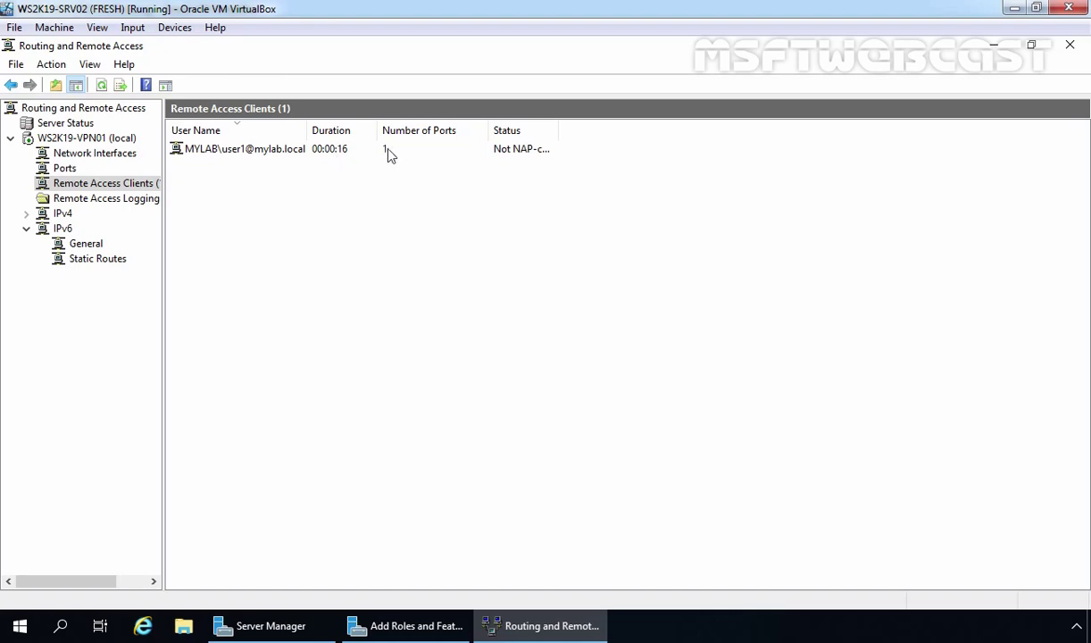
click(63, 169)
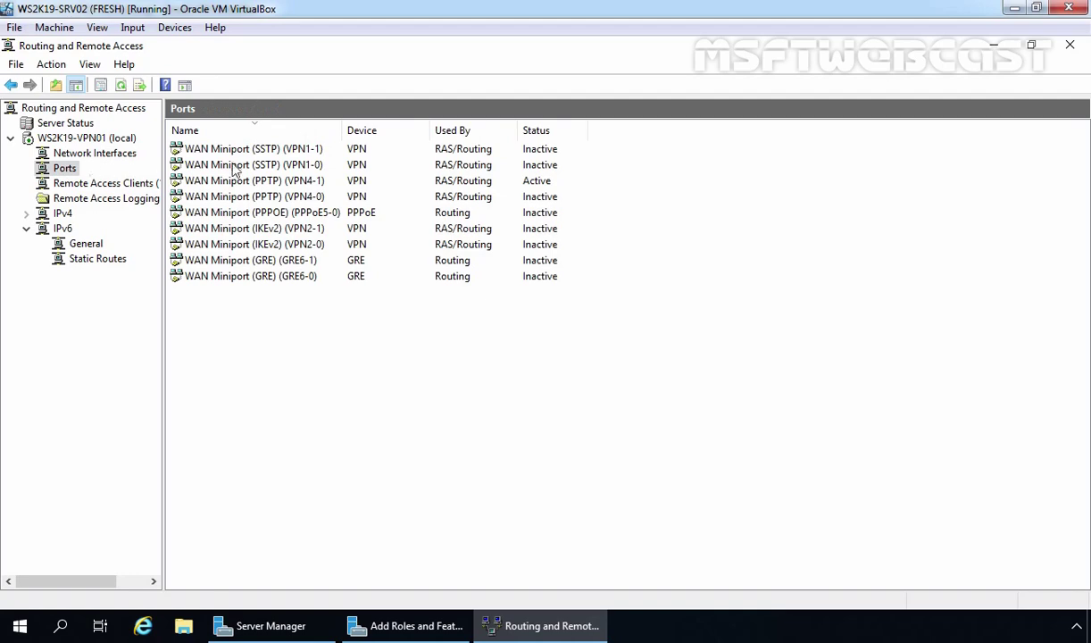
click(535, 182)
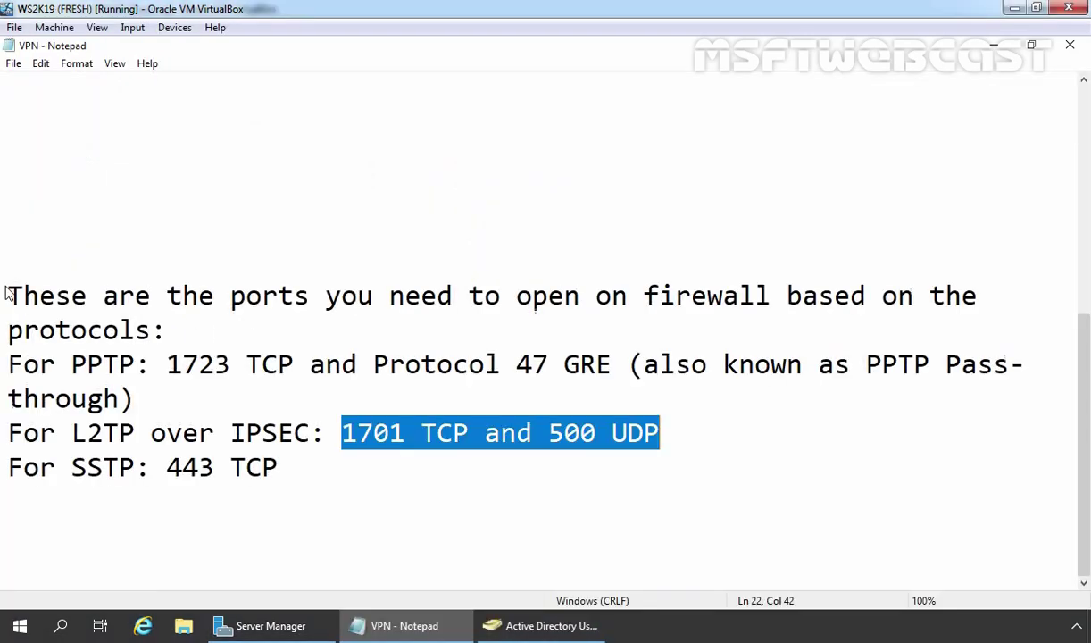
Confirm Test User1's Dial-in tab shows Allow access, closing the properties without changes.
click(541, 626)
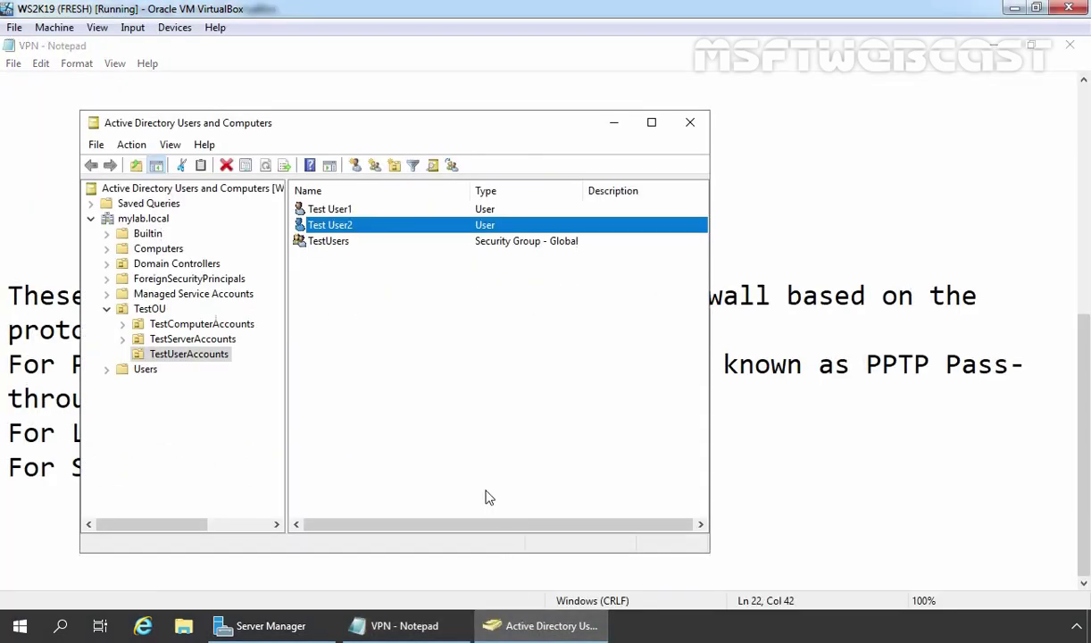
click(371, 266)
double_click(323, 209)
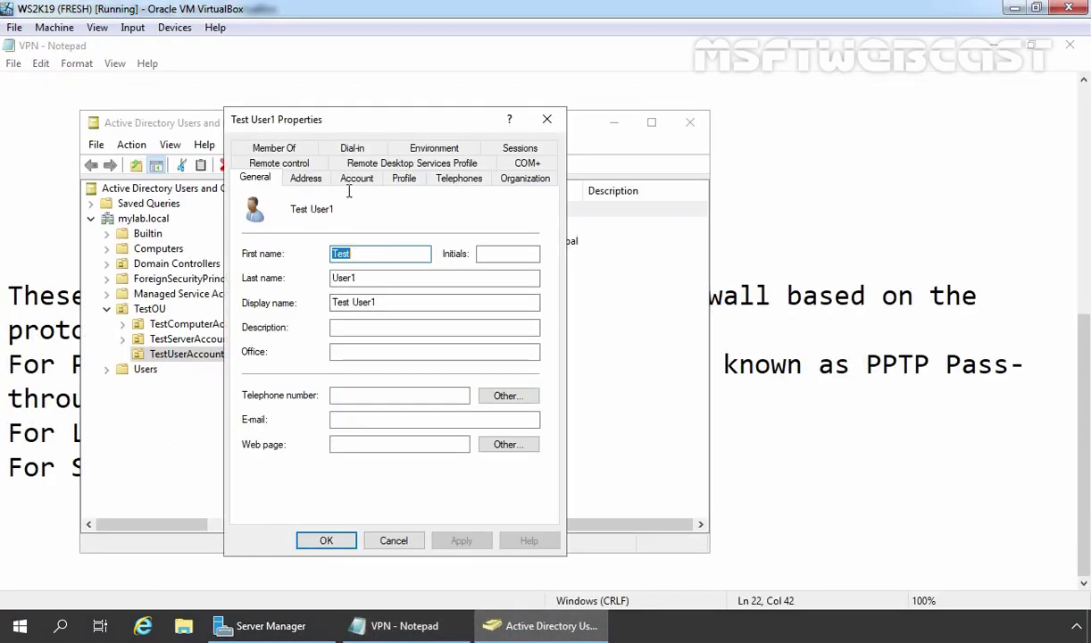
click(349, 150)
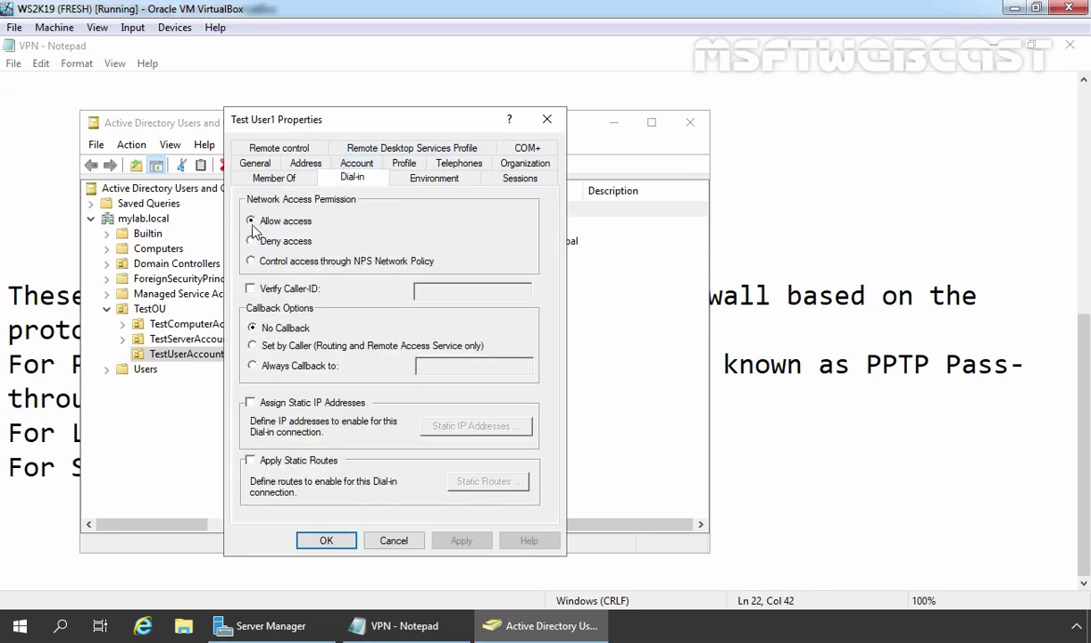
click(323, 541)
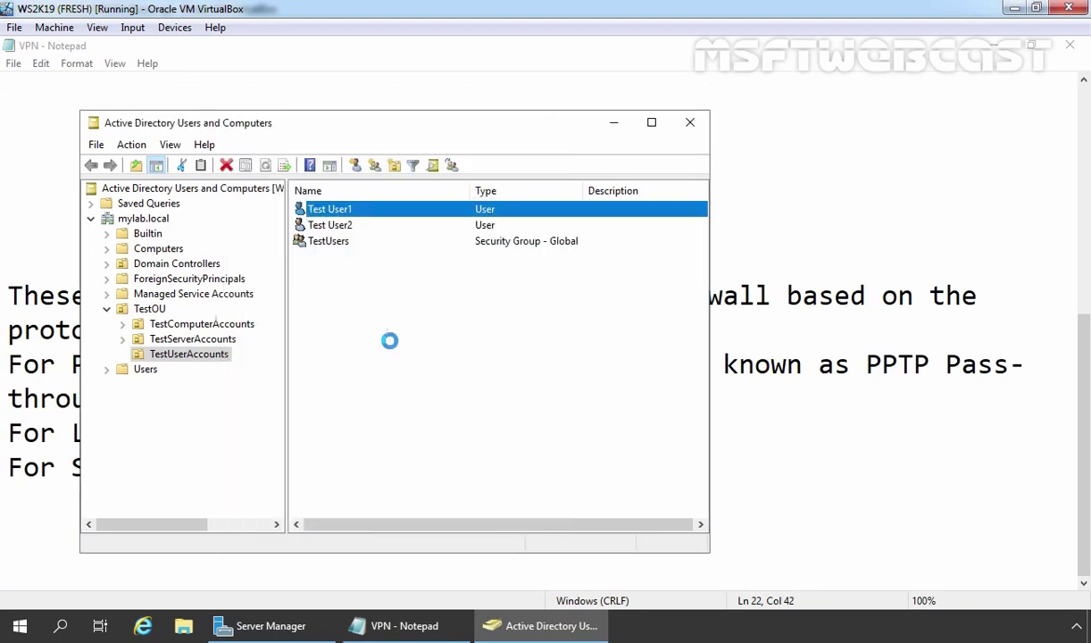
Check that Test User2's dial-in is controlled by NPS Network Policy, then disconnect the VPN.
double_click(329, 226)
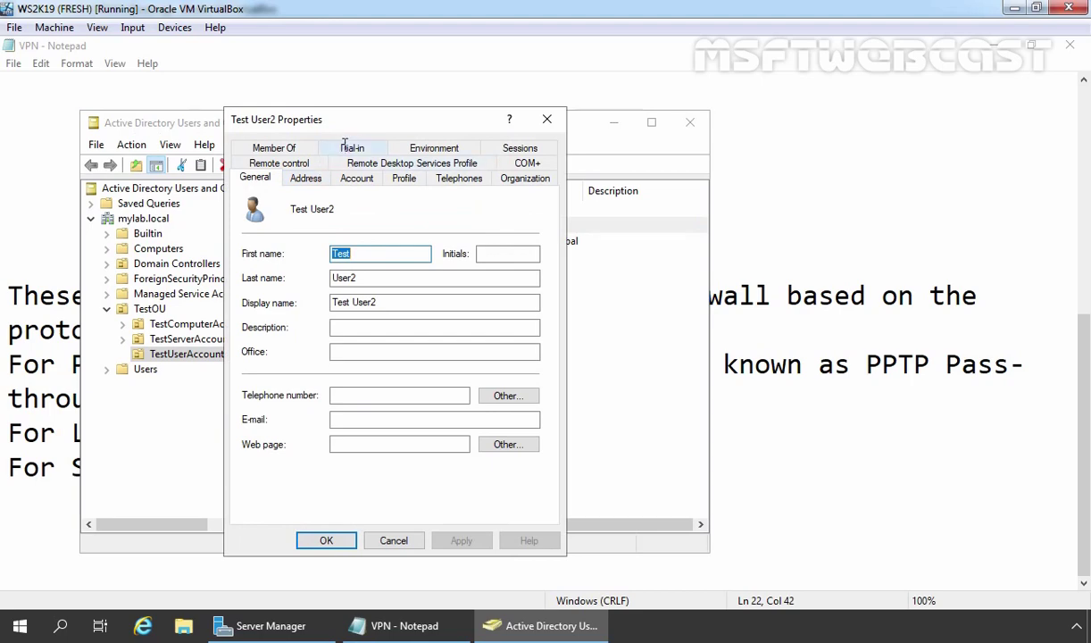
click(349, 148)
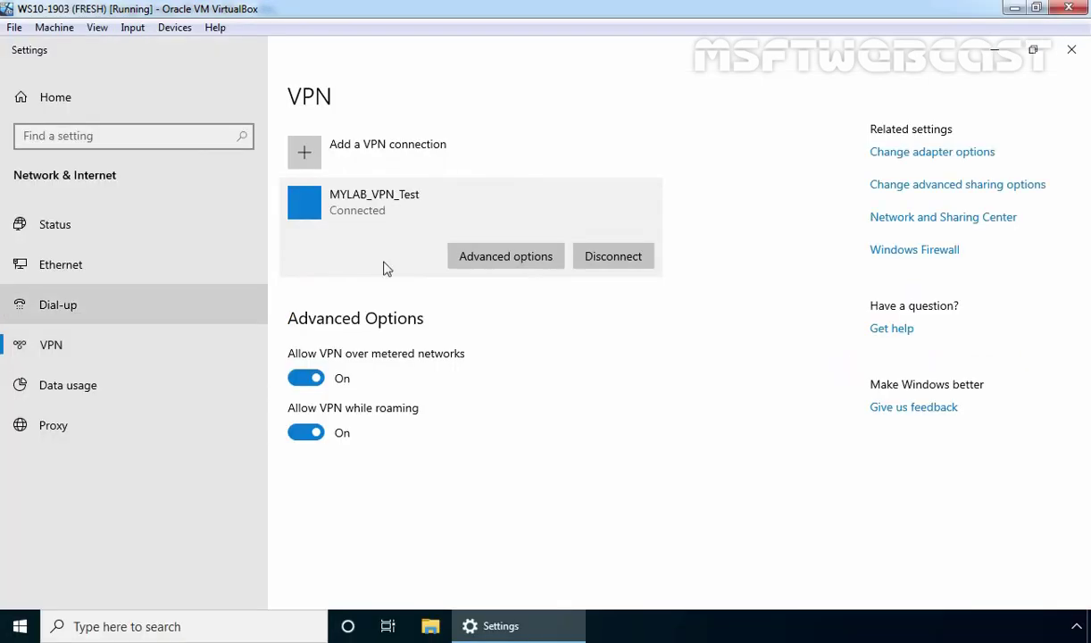
click(616, 257)
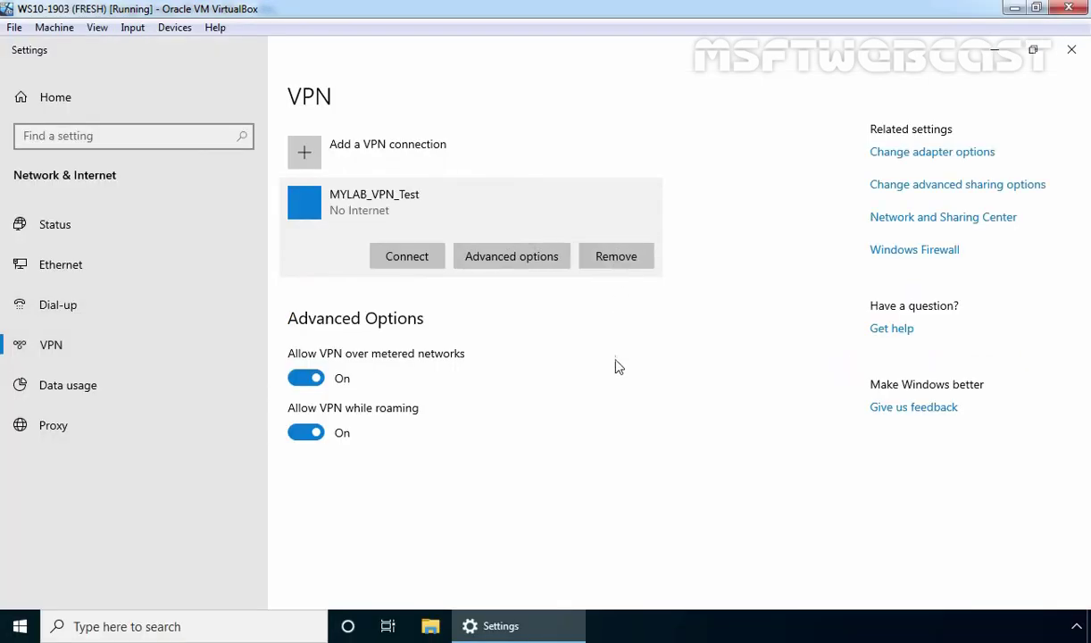
Disconnect MYLAB_VPN_Test and clear its saved sign-in info in Advanced options.
click(402, 256)
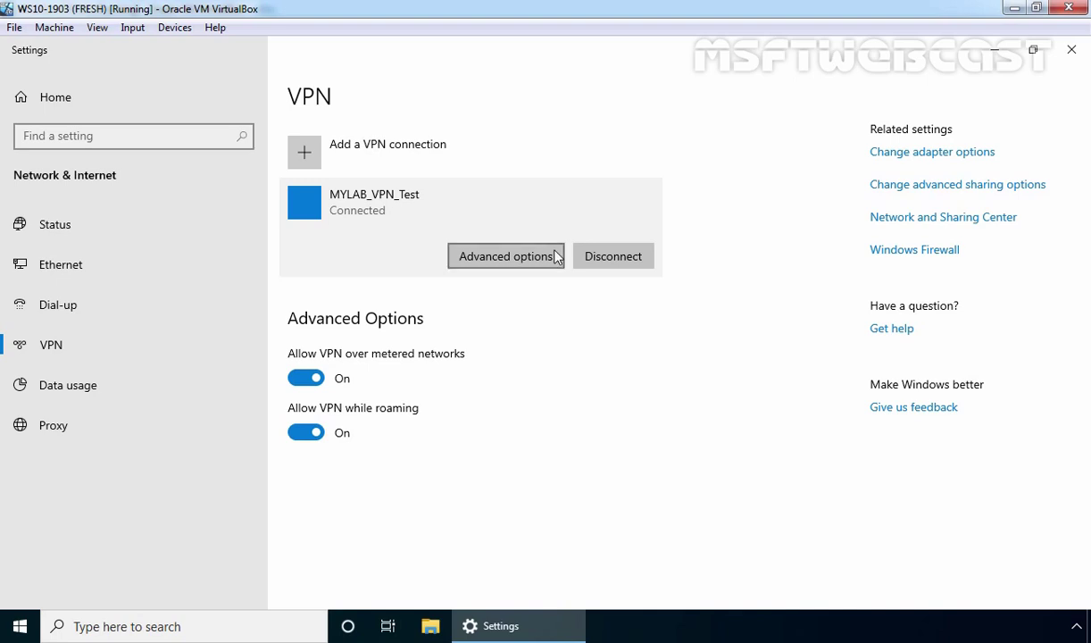
click(616, 259)
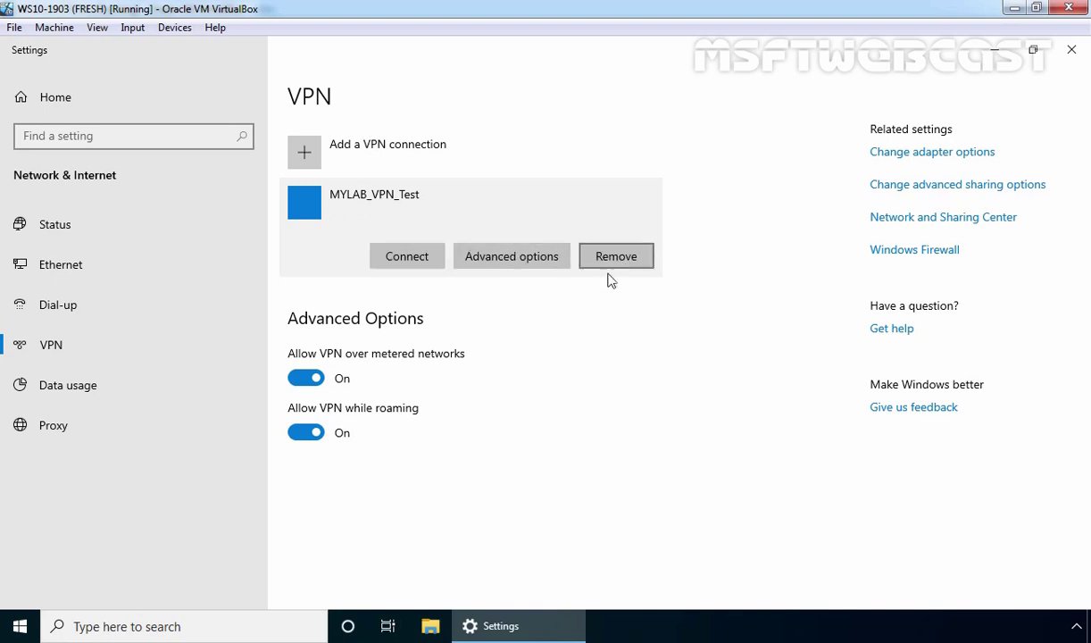
click(525, 263)
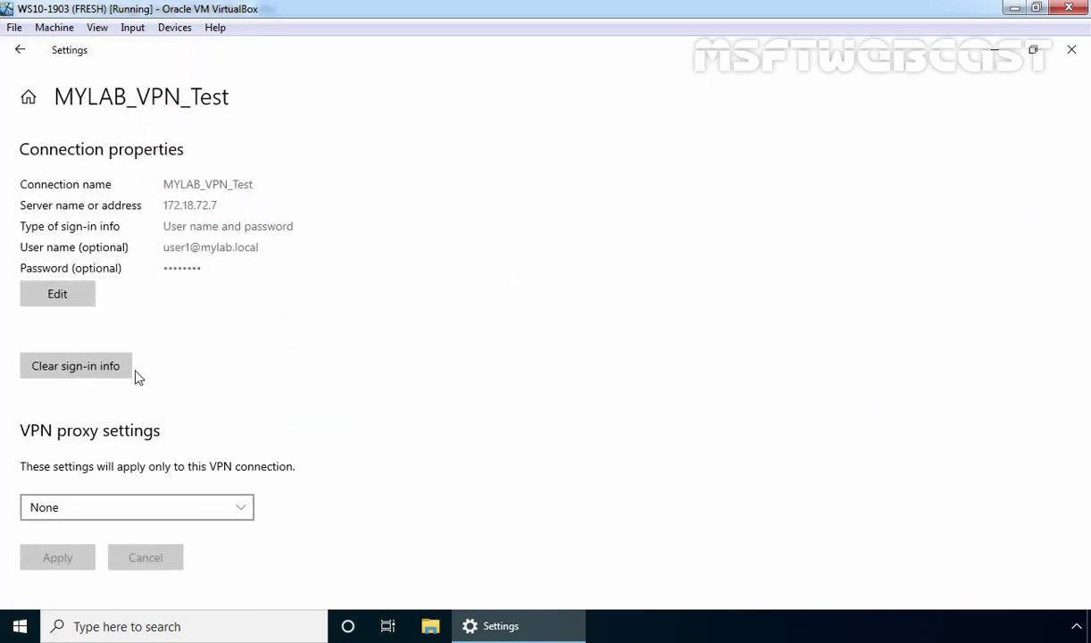
click(61, 366)
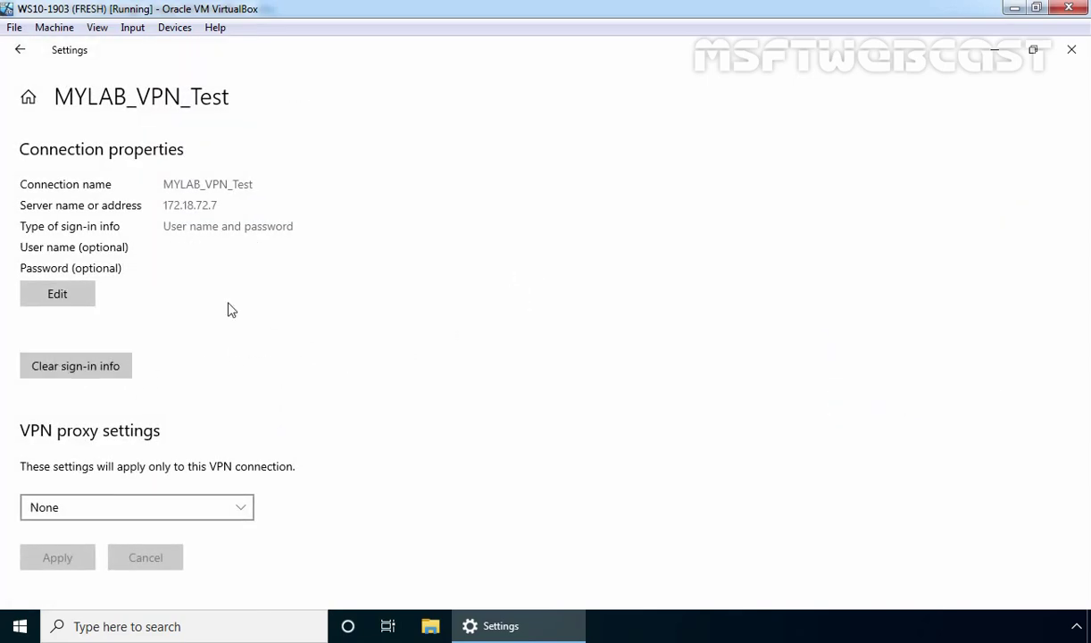
click(22, 50)
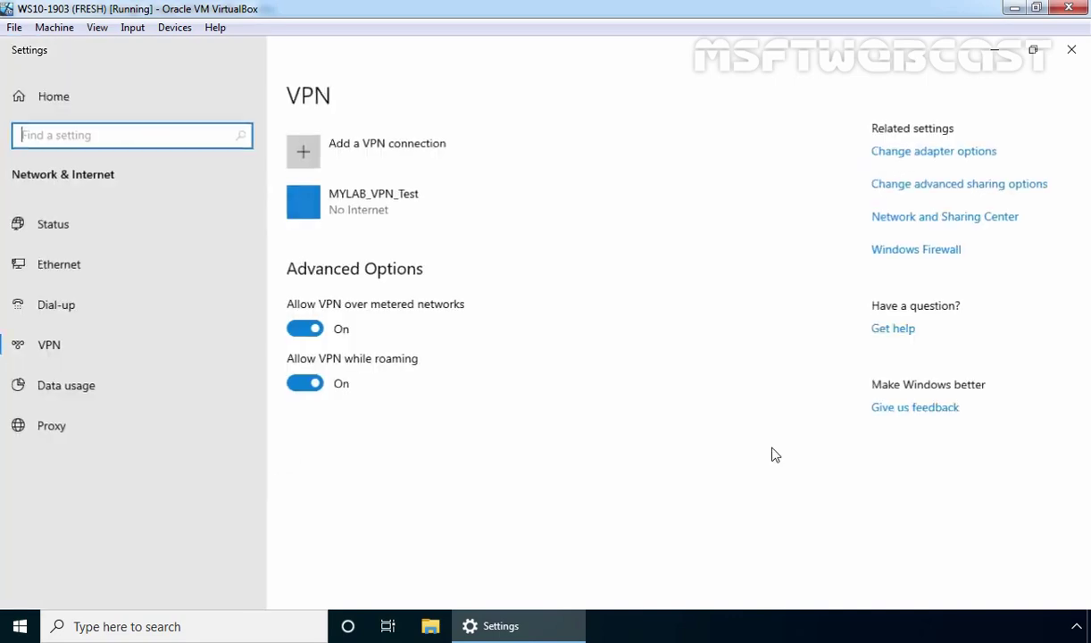
Try connecting MYLAB_VPN_Test with Test User2's domain user name and password, which fails.
click(417, 211)
click(408, 257)
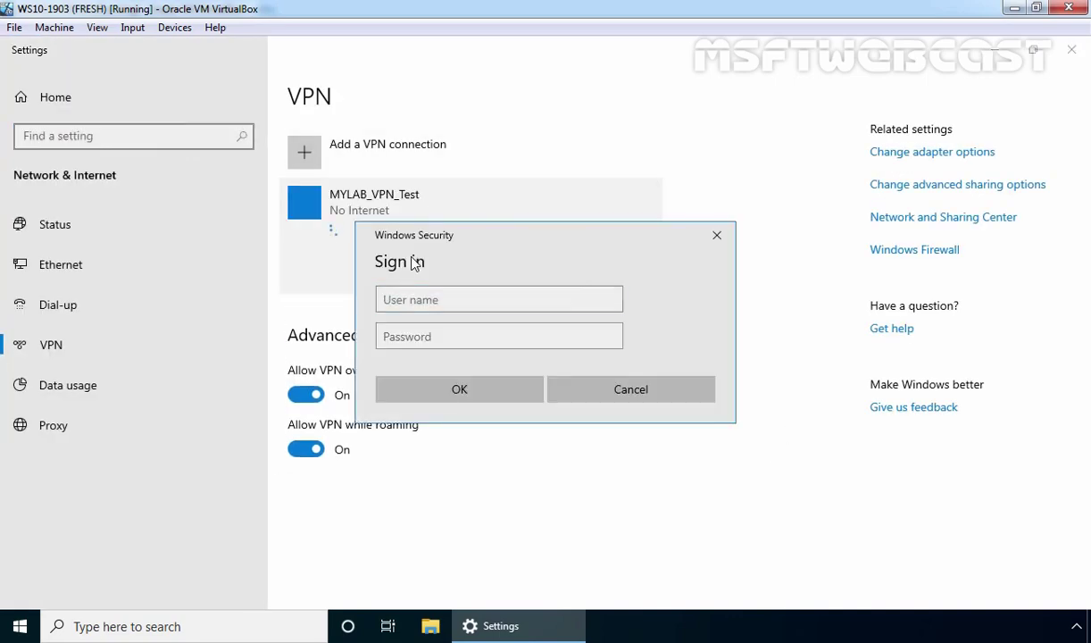
text(user2@mylab.local)
key(Tab)
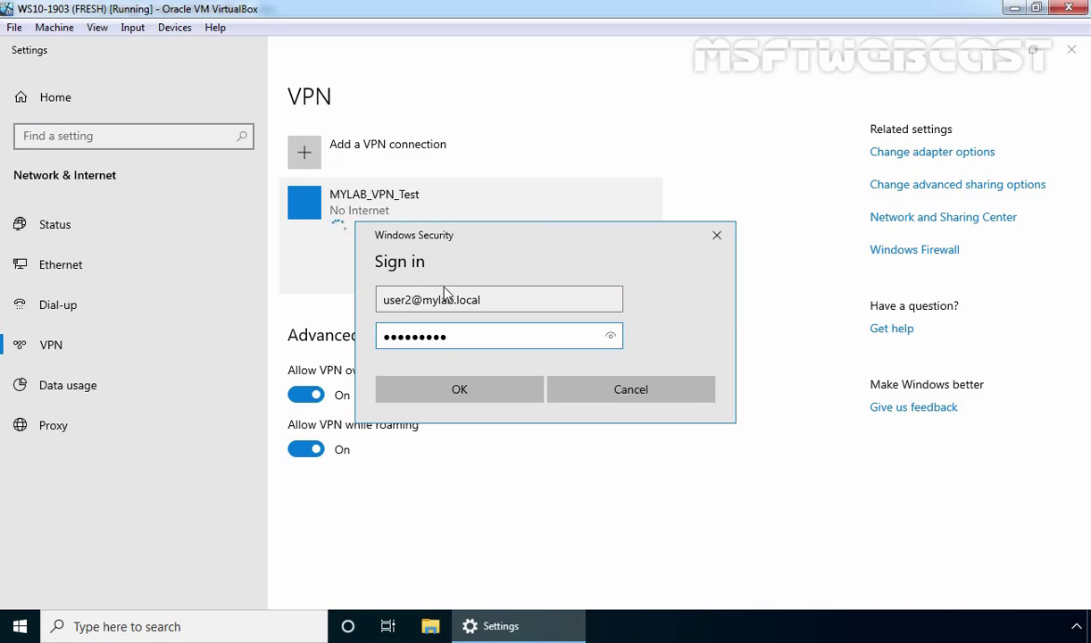
click(460, 390)
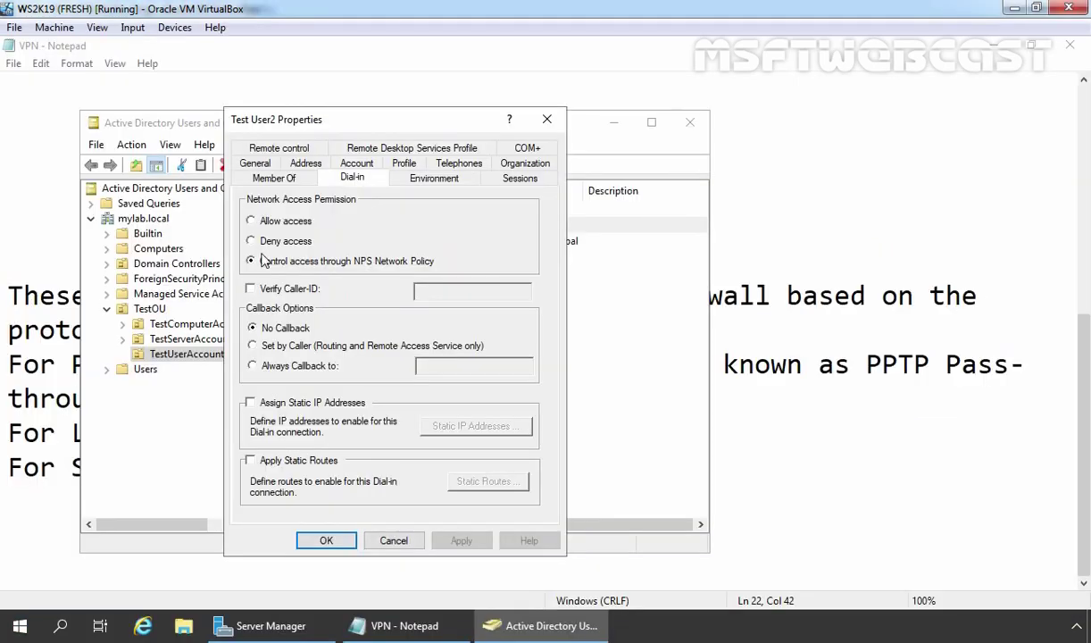
Set Test User2's dial-in permission to Allow access, then reconnect MYLAB_VPN_Test successfully.
click(272, 221)
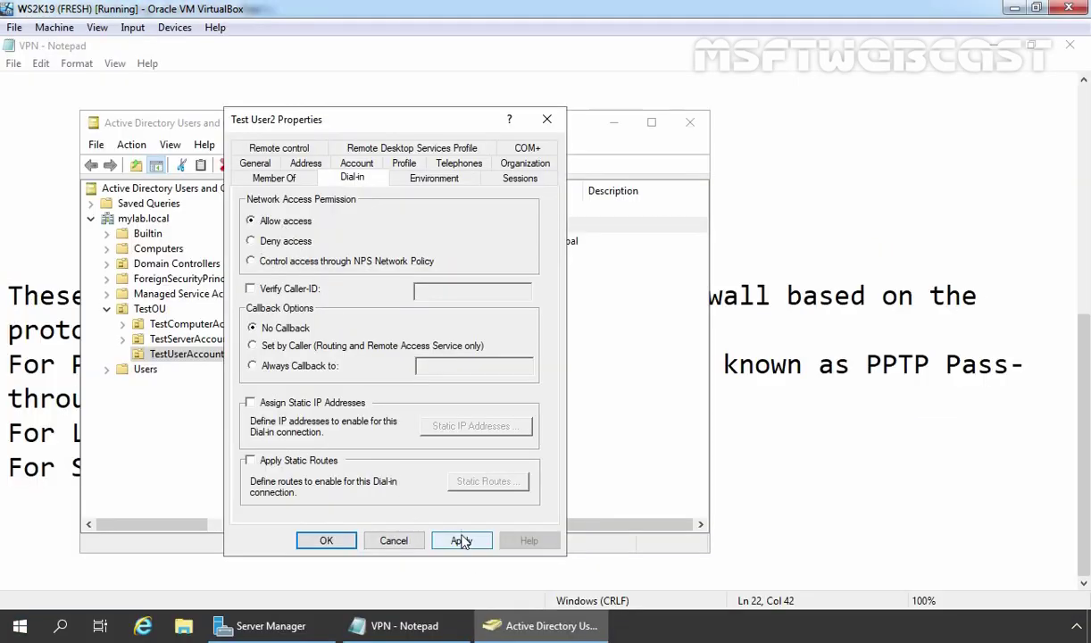
click(461, 541)
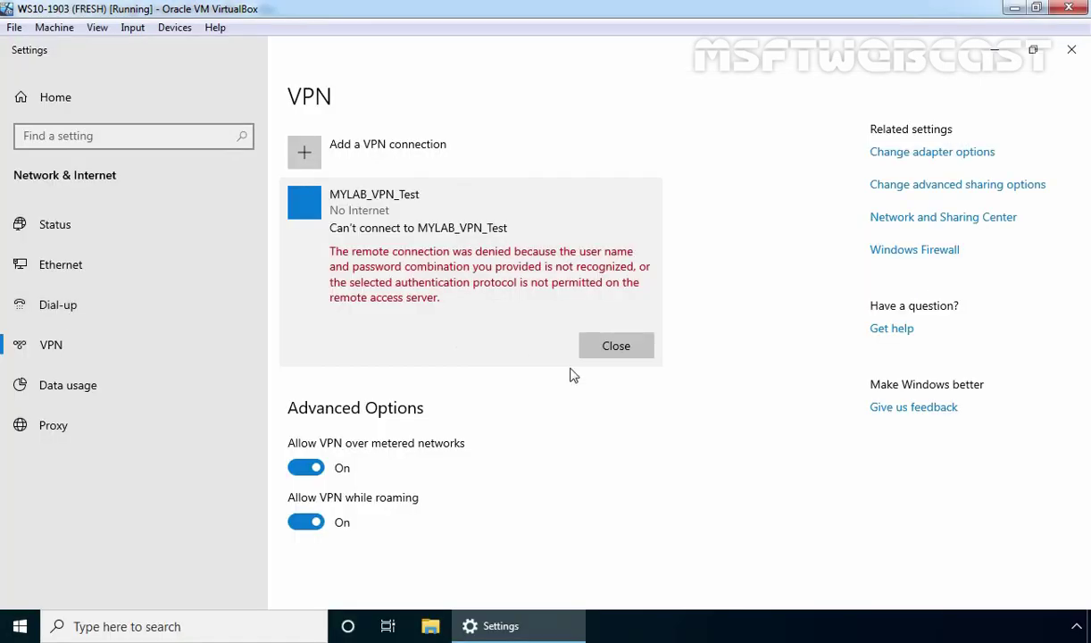
click(586, 340)
click(379, 253)
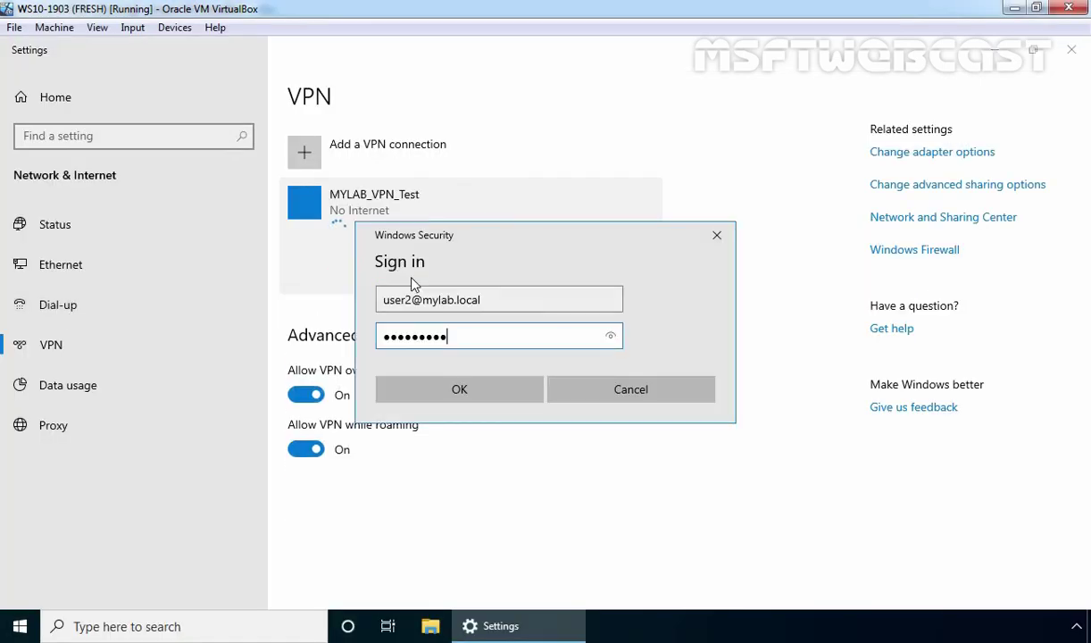
key(Return)
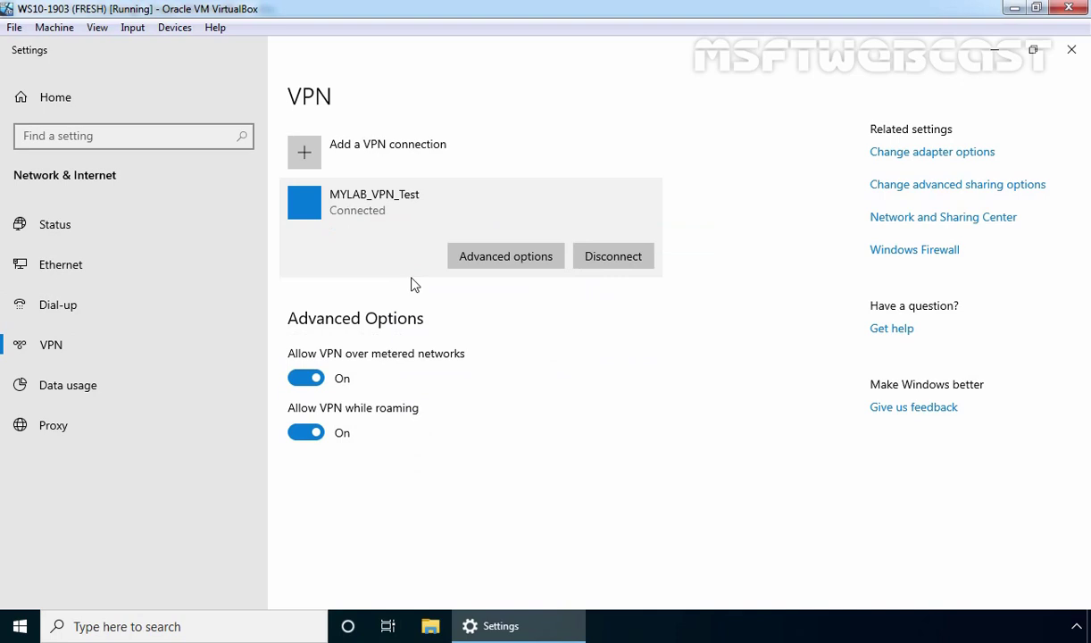